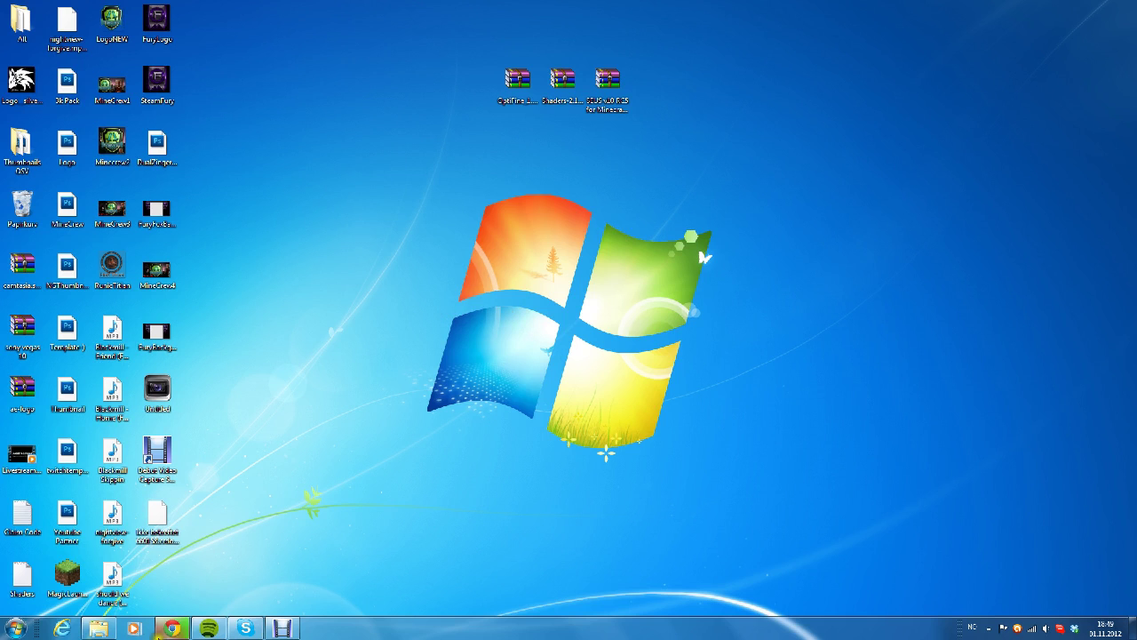
# Review the download pages for OptiFine HD A7 Ultra, Shaders-2.1.6-mc1.4.2-mod2.zip and SEUS v10 RC5 for Minecraft 1.3.1.zip in Chrome.
pyautogui.click(172, 629)
pyautogui.click(47, 7)
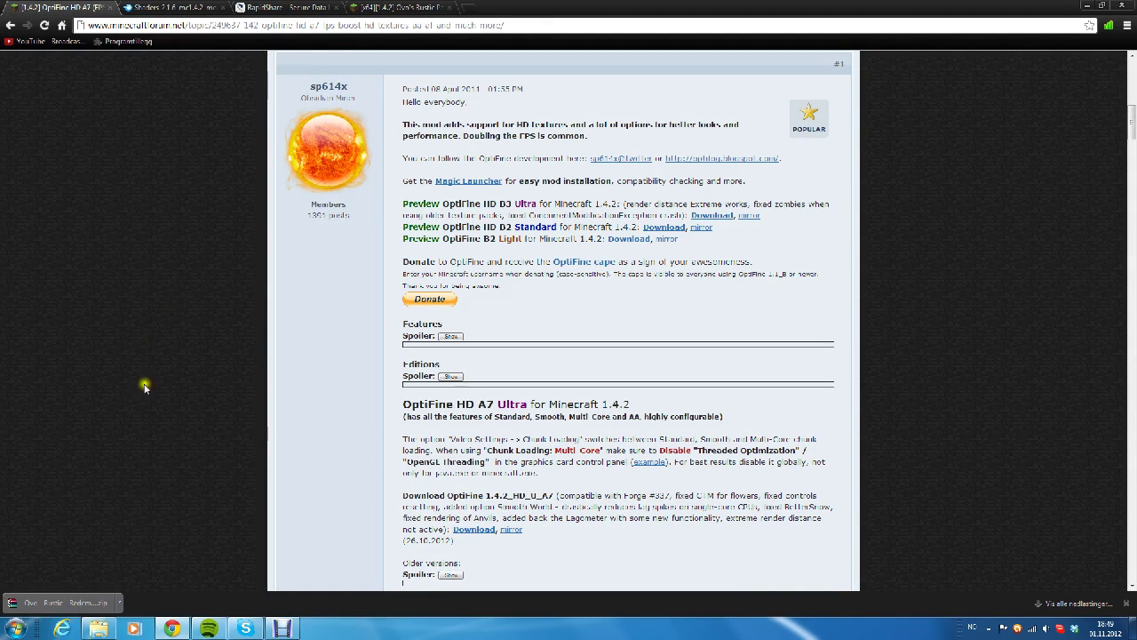
pyautogui.scroll(-1, 391, 449)
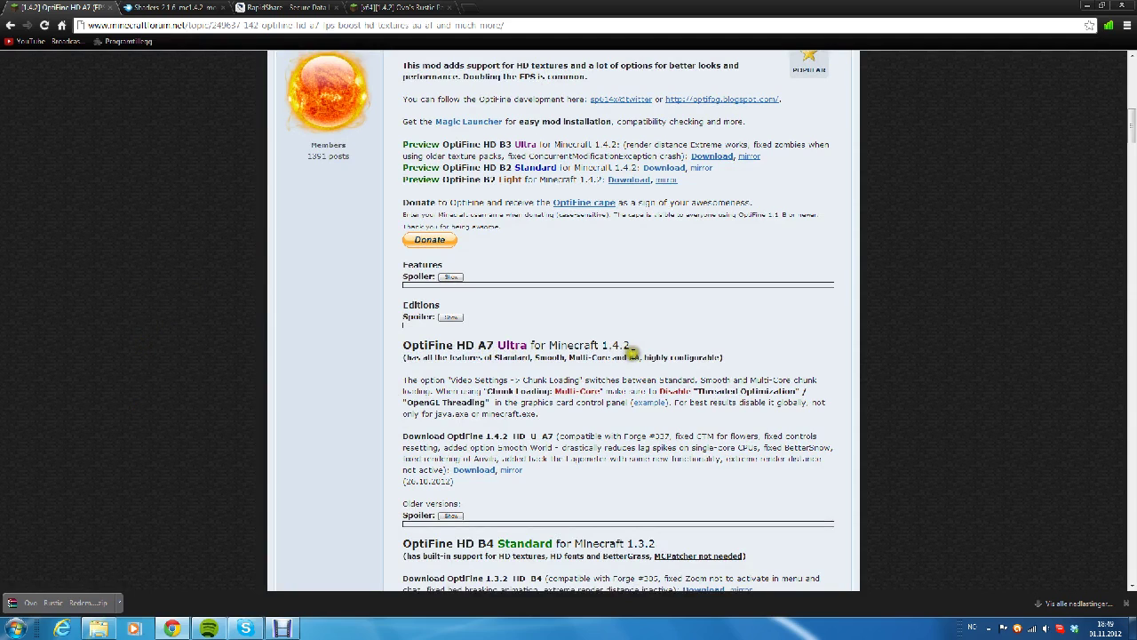
pyautogui.scroll(-1, 612, 356)
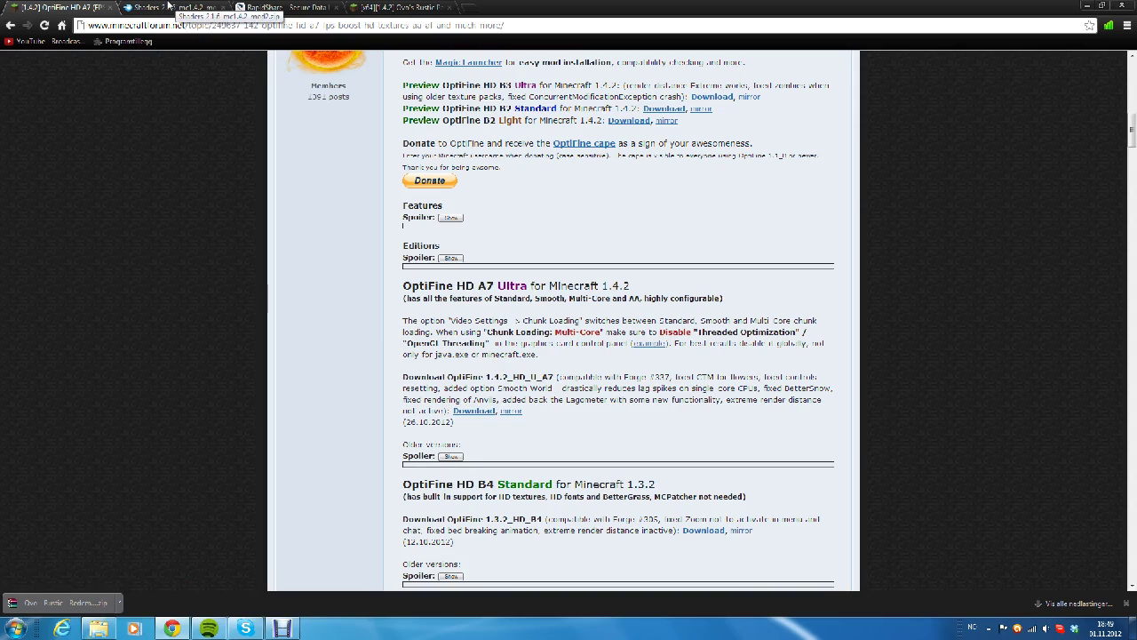
pyautogui.click(169, 5)
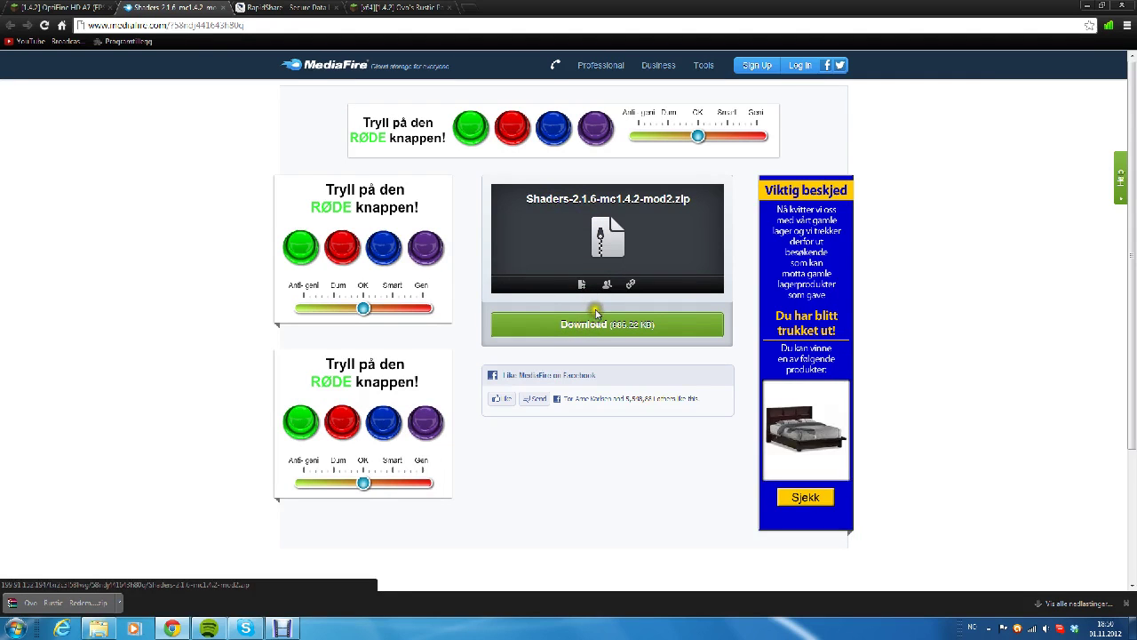
pyautogui.click(340, 7)
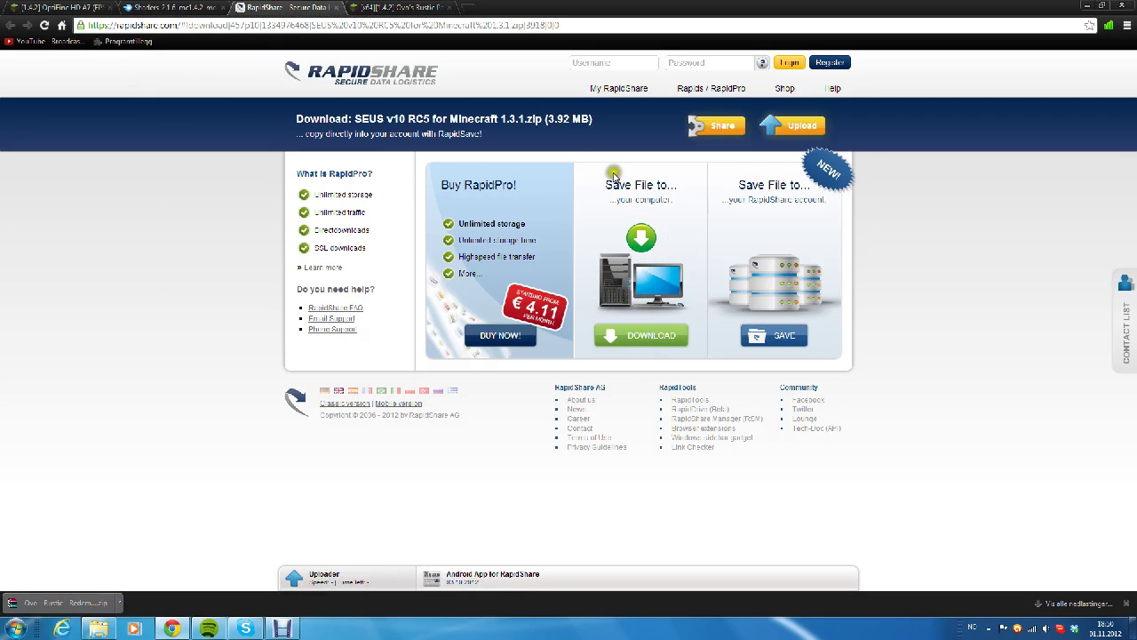
# Find the 2.2.1 for 1.4.2 download link and its mirror in the Ovo's Rustic Redemption forum post.
pyautogui.hotkey('ctrl', 'Tab')
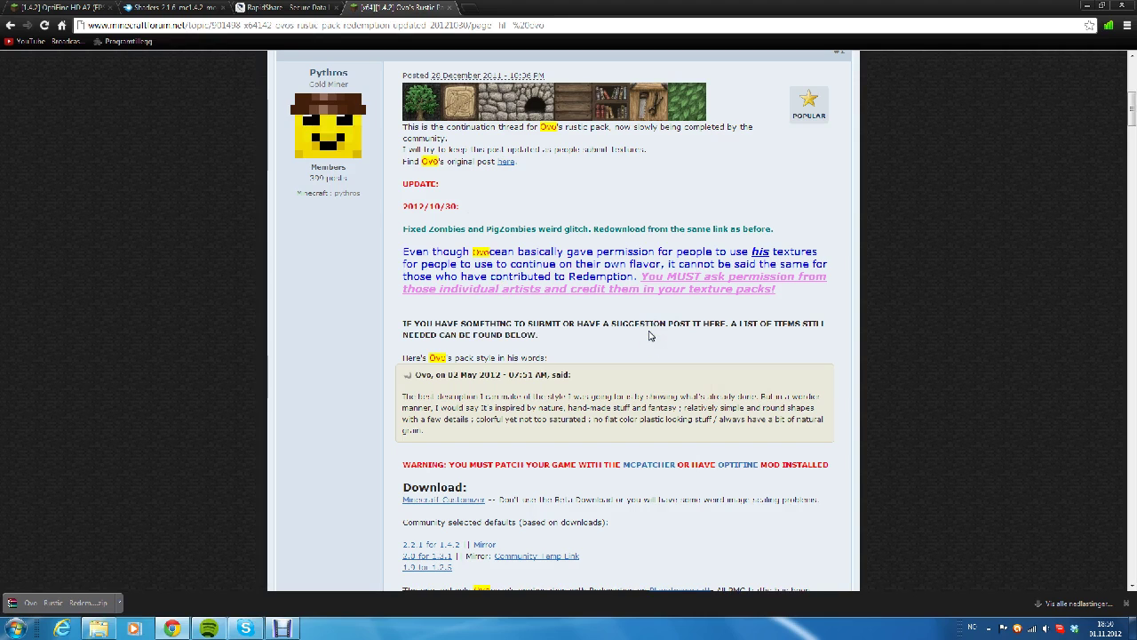
pyautogui.scroll(-2, 513, 351)
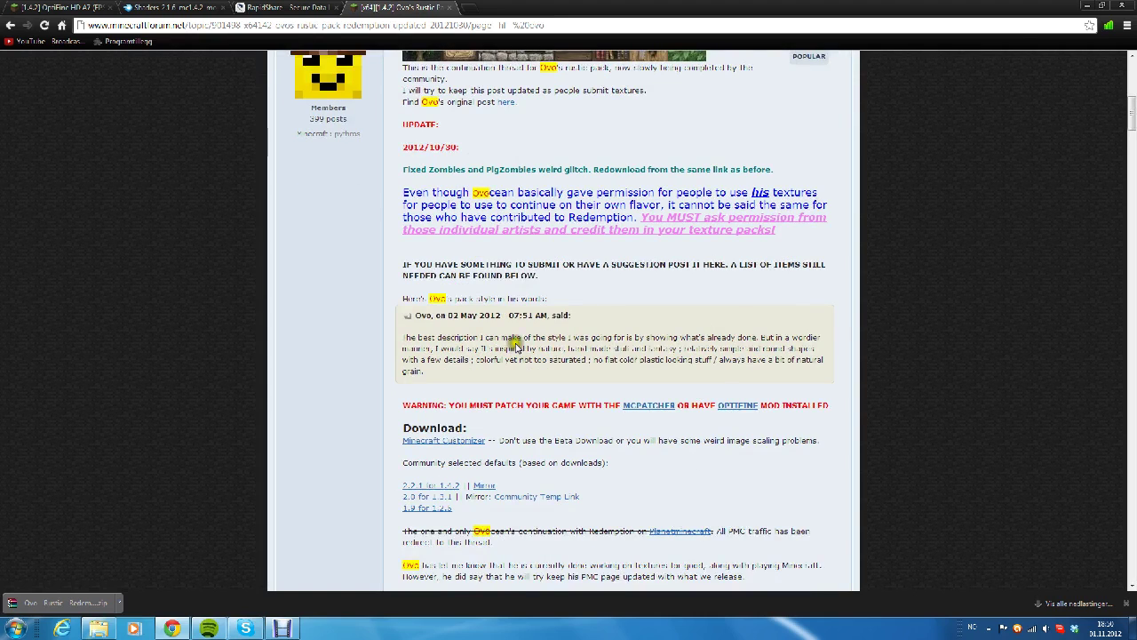
pyautogui.scroll(-1, 507, 127)
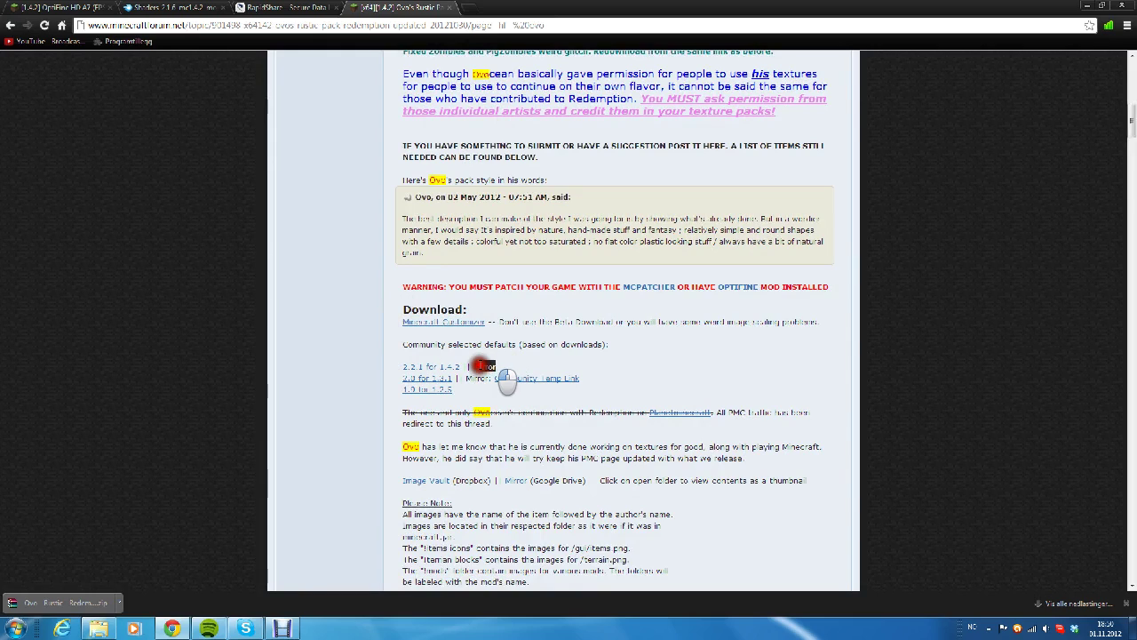
pyautogui.click(480, 367)
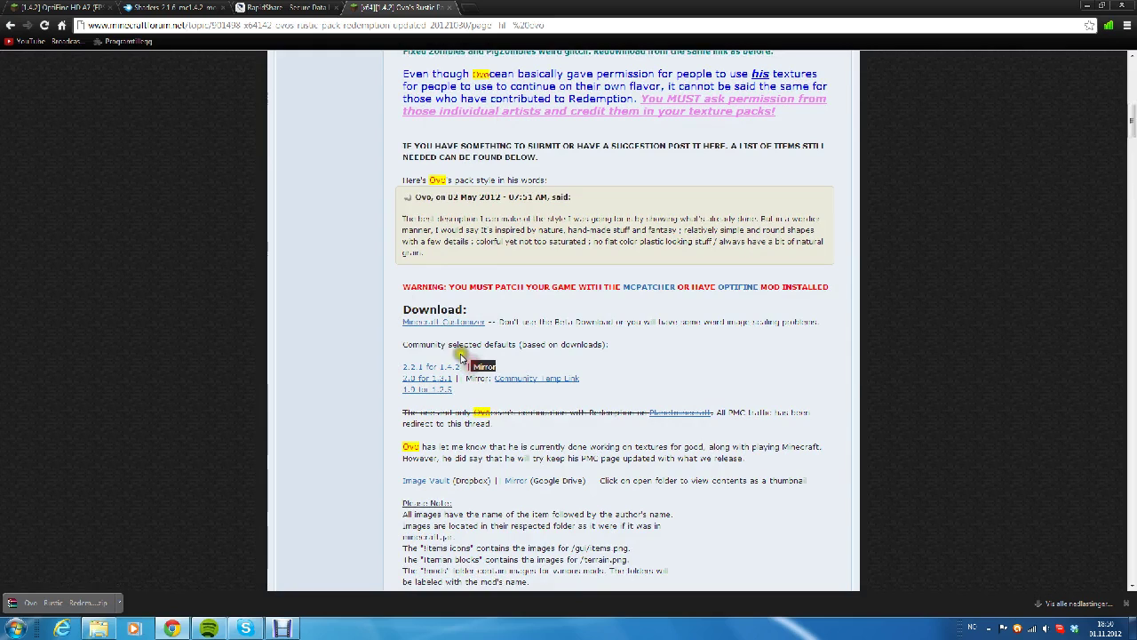
pyautogui.click(416, 366)
pyautogui.moveTo(416, 365); pyautogui.dragTo(462, 364)
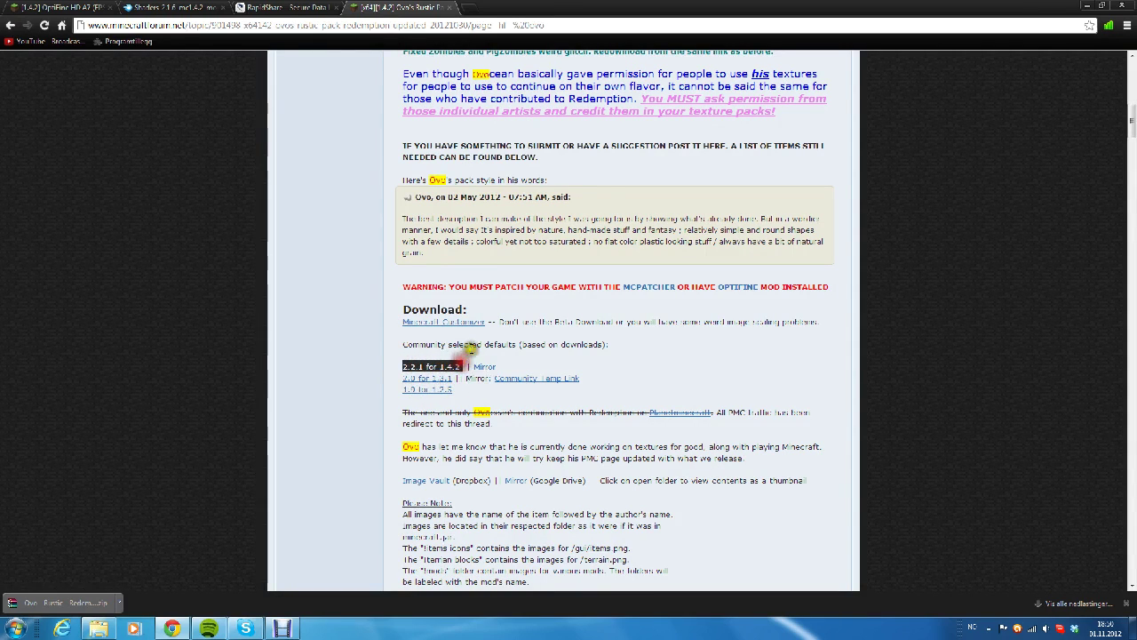
pyautogui.click(480, 370)
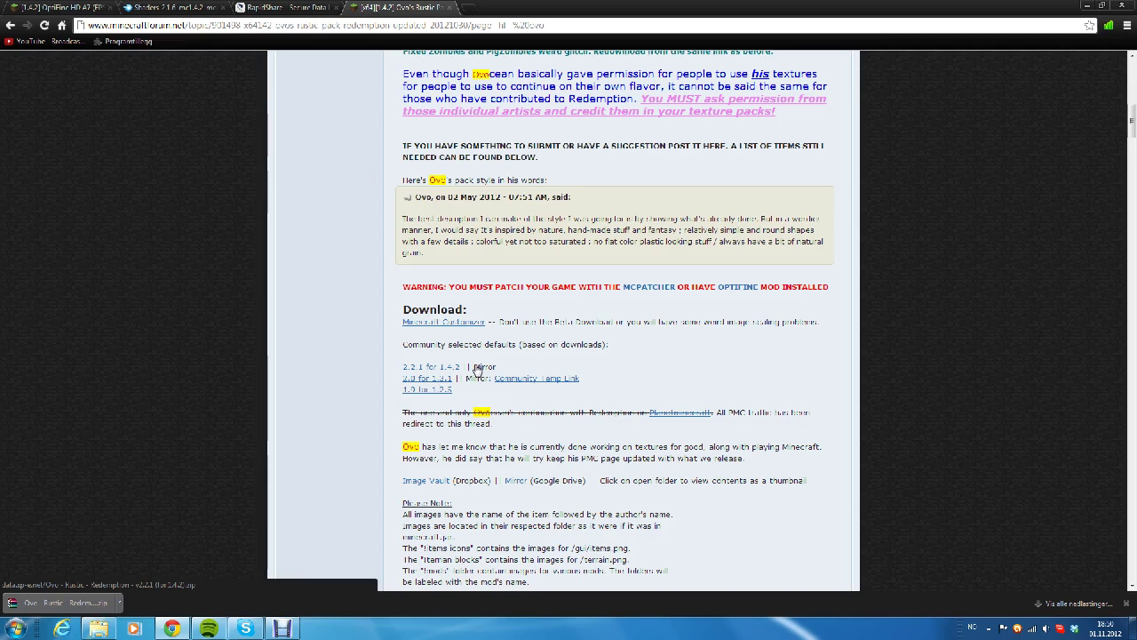
# Move the Ovo Rustic Redemption archive on the desktop beside the OptiFine, Shaders and SEUS archives.
pyautogui.press('super+d')
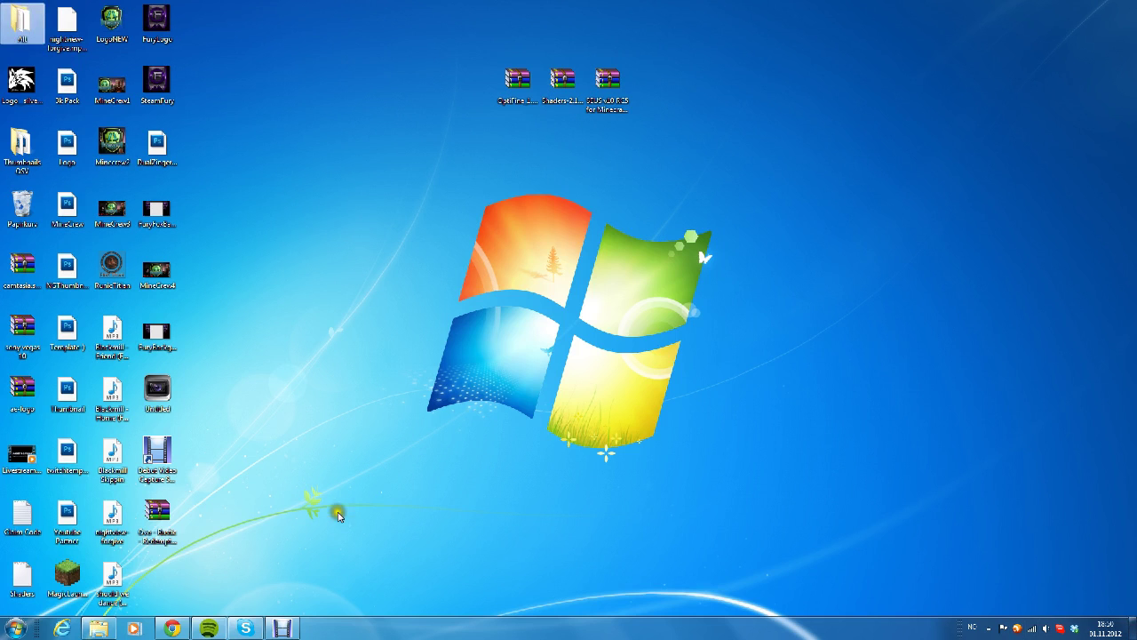
pyautogui.moveTo(162, 509); pyautogui.dragTo(658, 100)
pyautogui.click(515, 84)
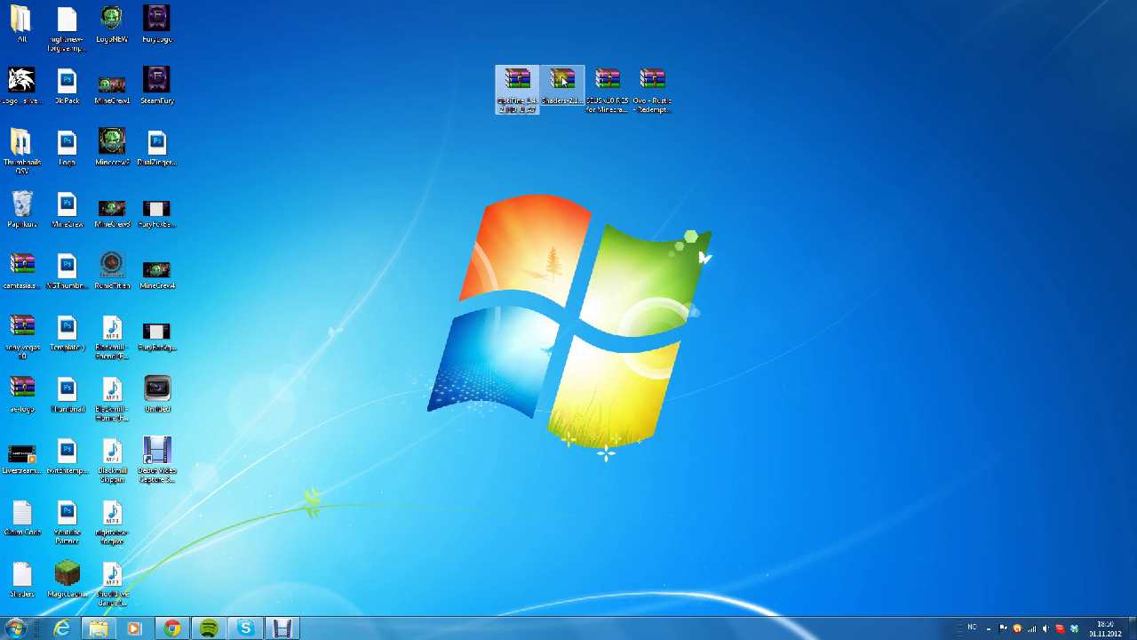
pyautogui.click(569, 82)
pyautogui.click(609, 81)
pyautogui.click(658, 85)
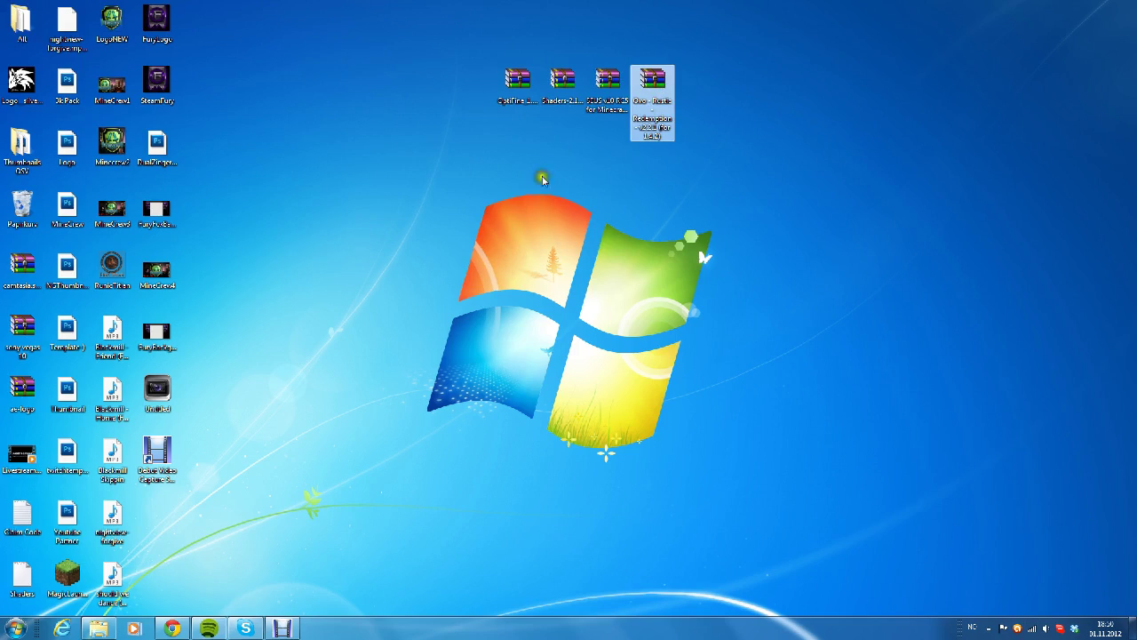
# Open OptiFine_1.4.2_HD_U_A7.zip in WinRAR and select all of its files, excluding the parent folder entry.
pyautogui.click(525, 84)
pyautogui.doubleClick(526, 87)
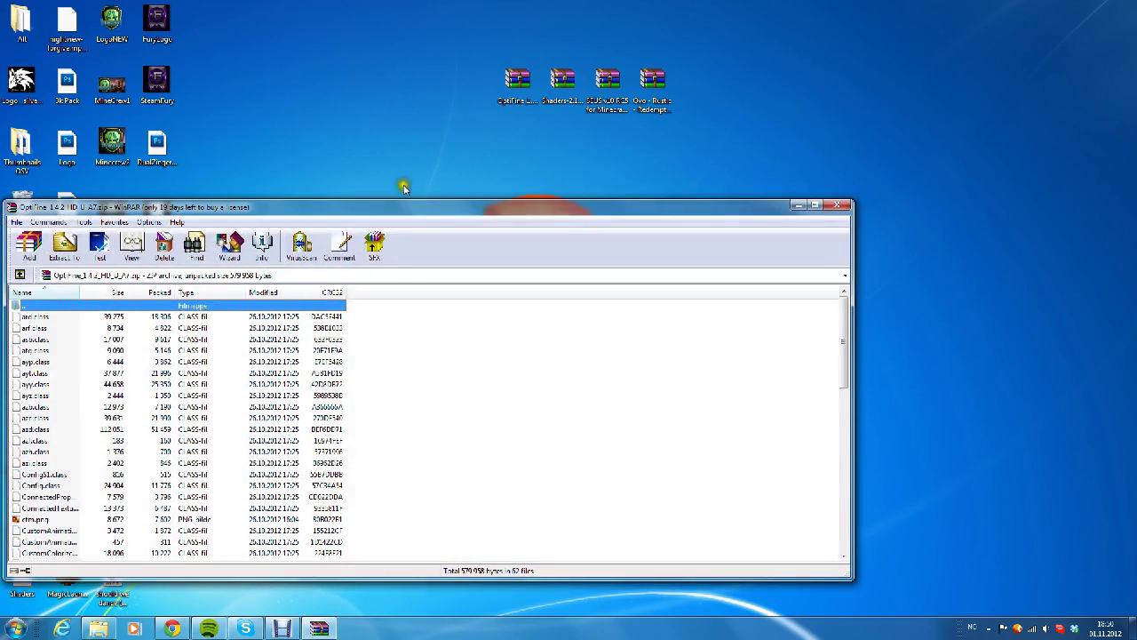
pyautogui.moveTo(436, 213); pyautogui.dragTo(622, 140)
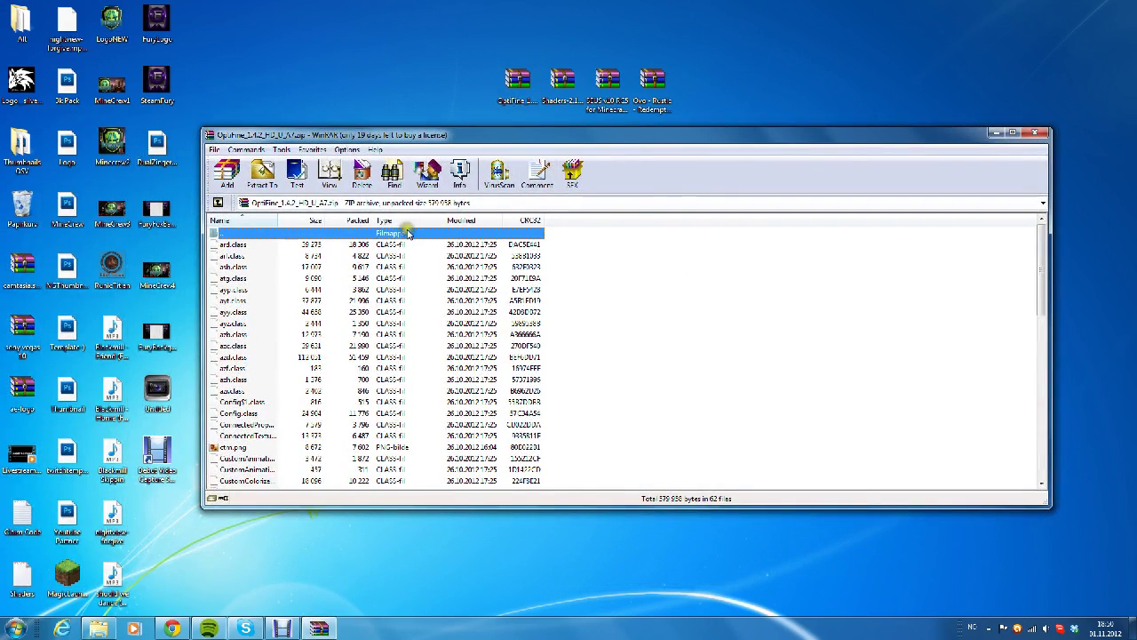
pyautogui.hotkey('ctrl', 'a')
pyautogui.click(241, 244)
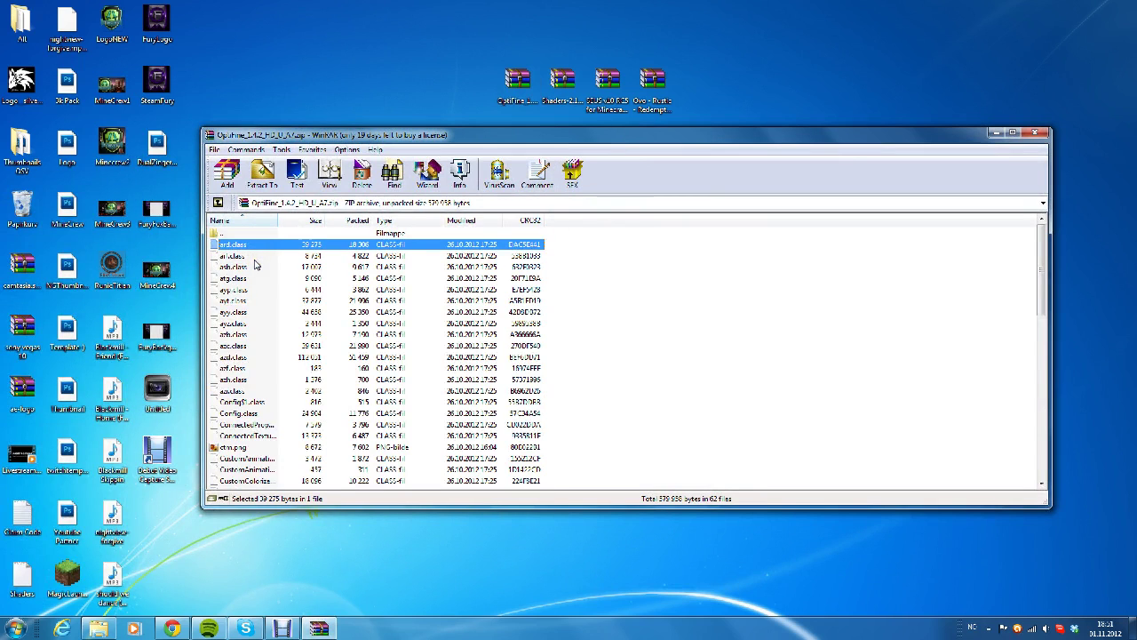
pyautogui.hotkey('ctrl', 'a')
pyautogui.click(244, 247)
pyautogui.moveTo(1040, 259); pyautogui.dragTo(1024, 438)
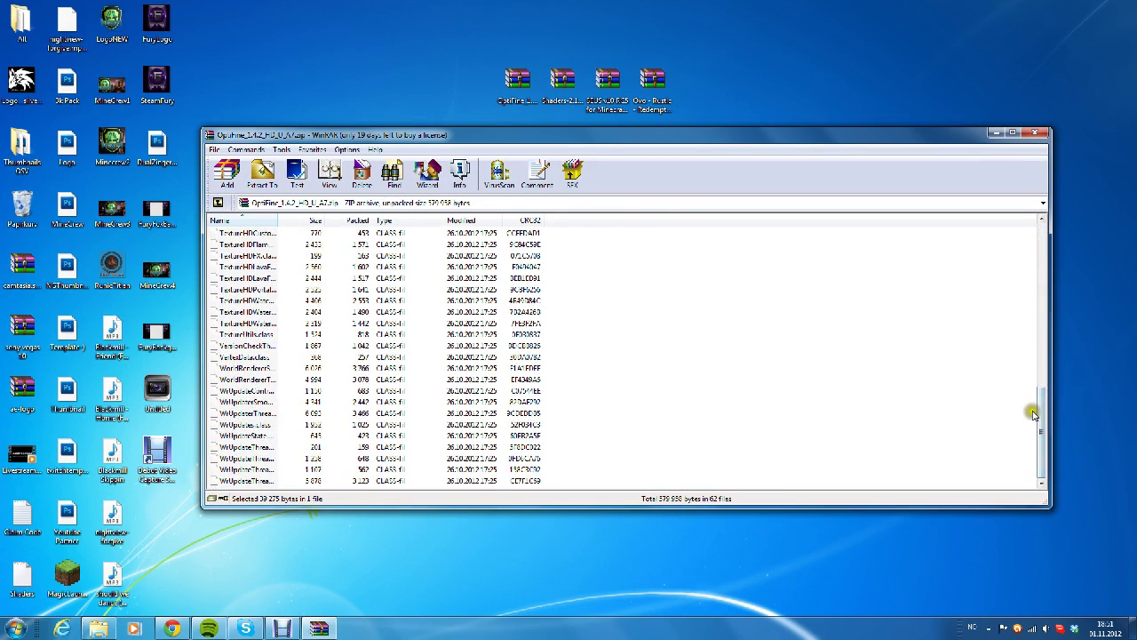
pyautogui.keyDown('shift'); pyautogui.click(280, 479); pyautogui.keyUp('shift')
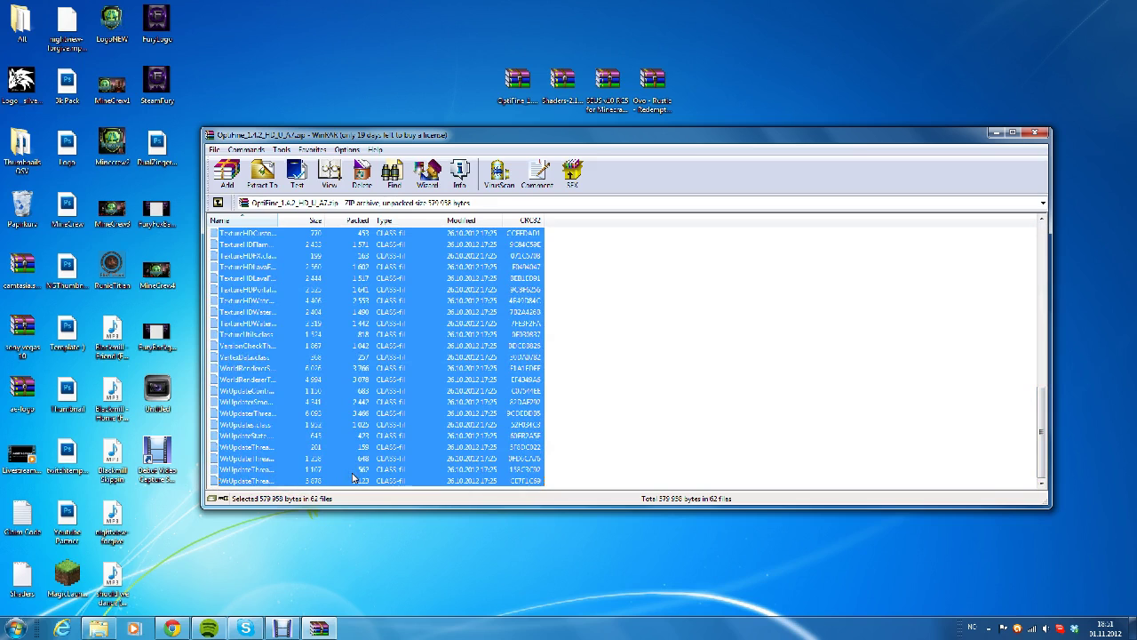
# Bring up the Sonic Ether 1.4.2 .minecraft folder, and look into the default .minecraft bin folder reached through %appdata%.
pyautogui.click(97, 628)
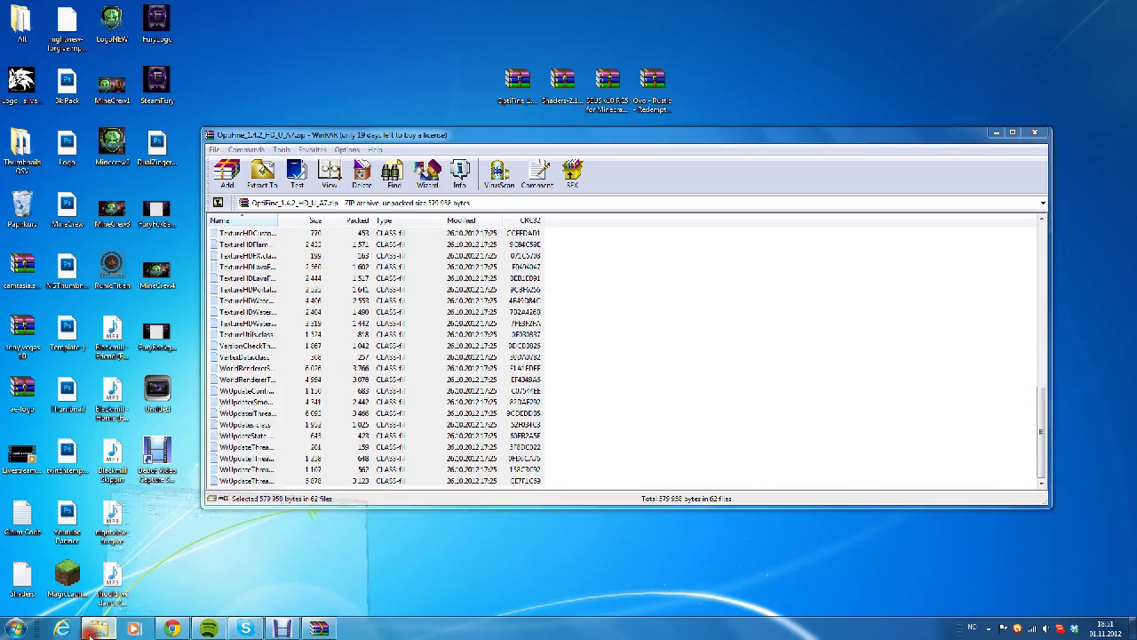
pyautogui.doubleClick(245, 153)
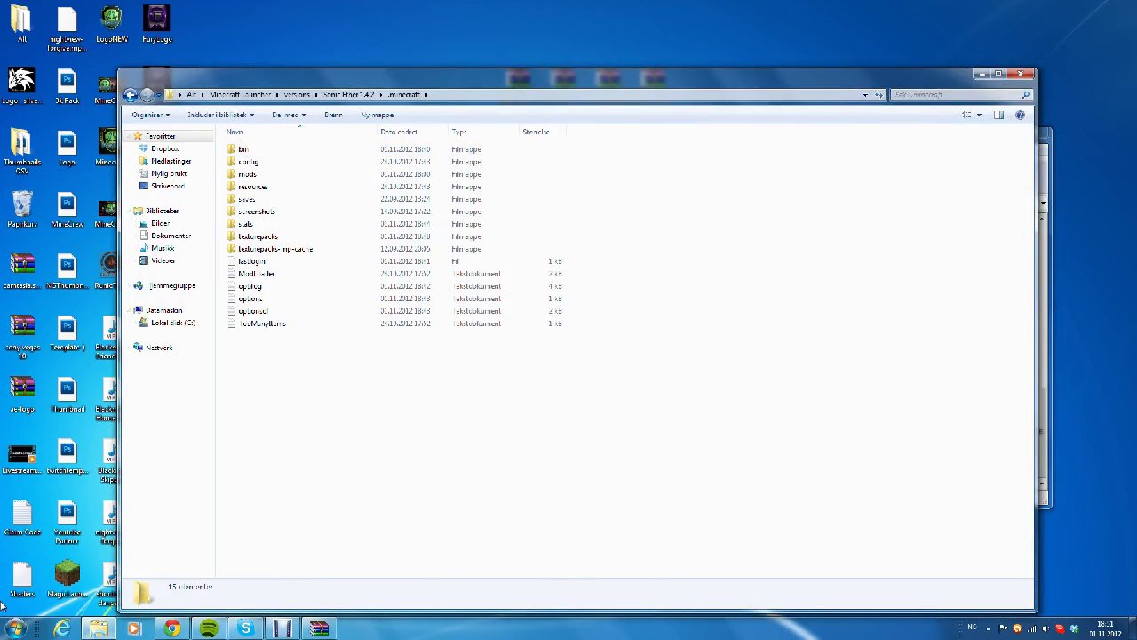
pyautogui.click(15, 628)
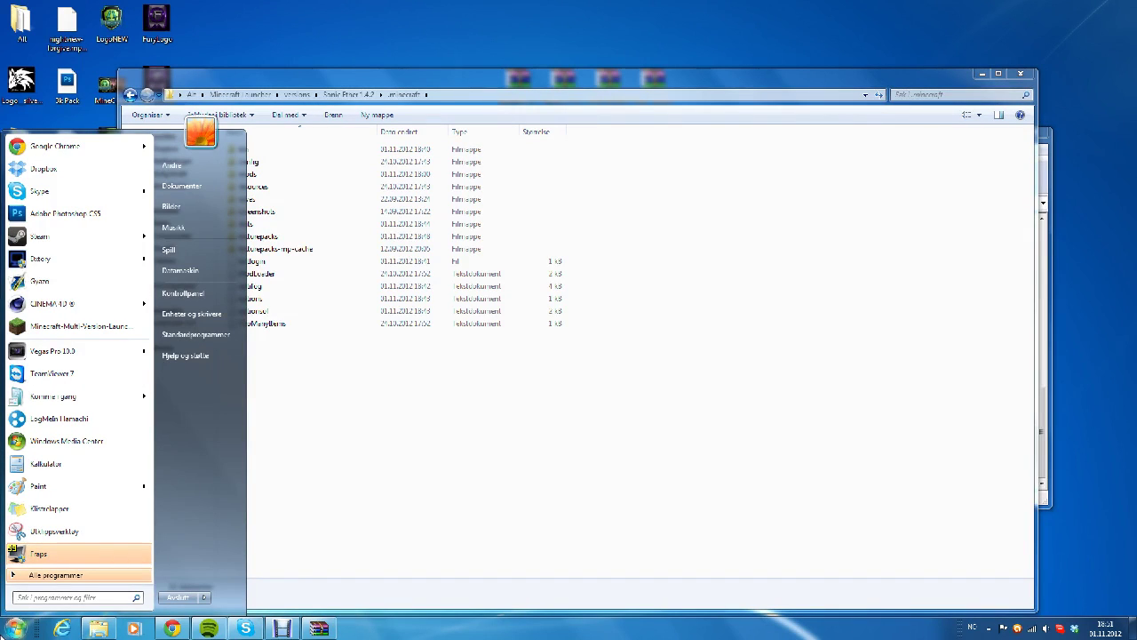
pyautogui.write('a')
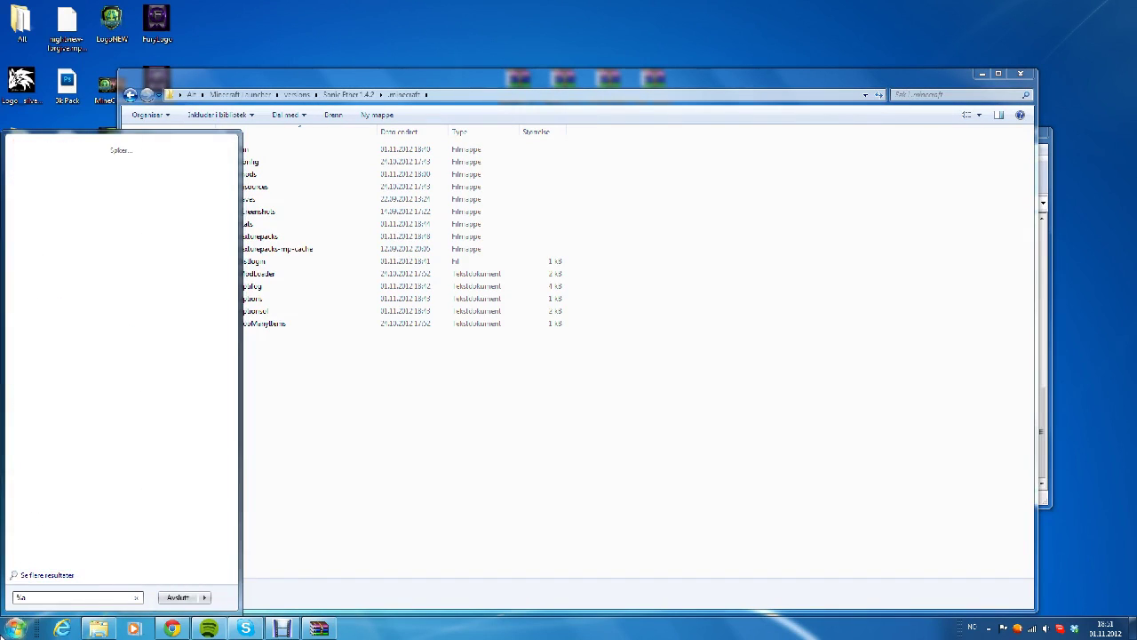
pyautogui.write('pppdata%')
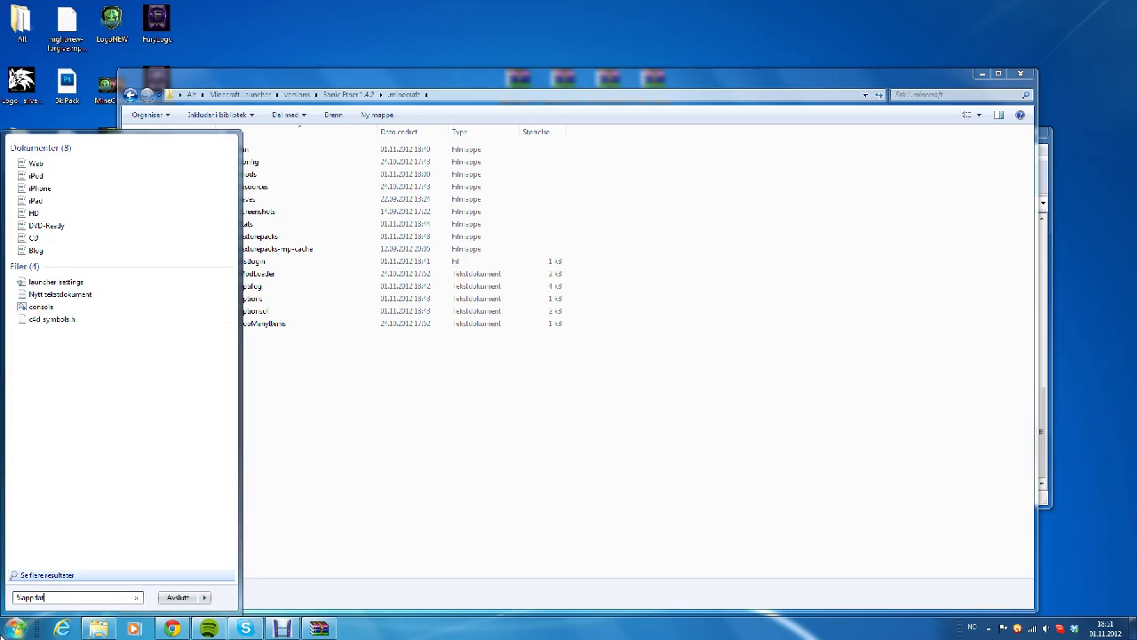
pyautogui.press('Return')
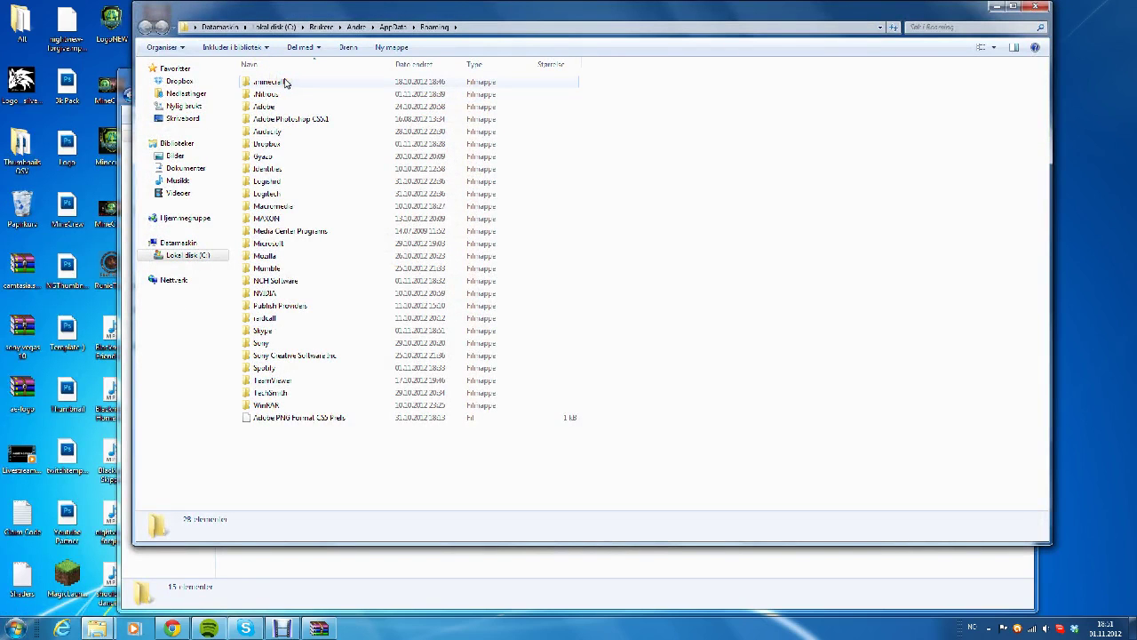
pyautogui.doubleClick(284, 81)
pyautogui.doubleClick(279, 82)
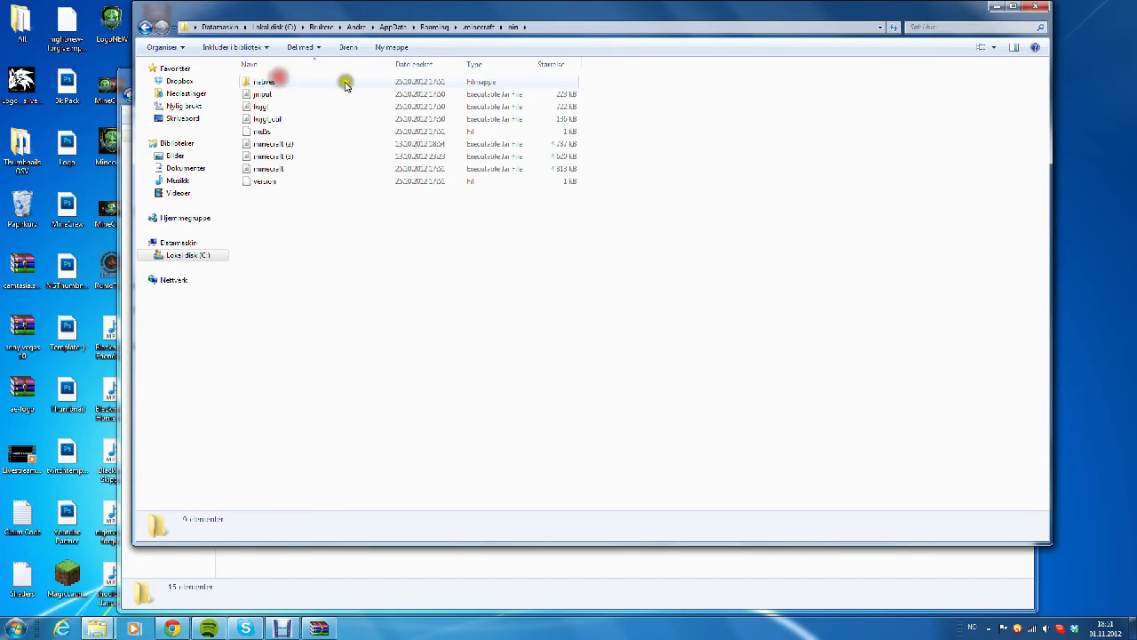
pyautogui.click(1035, 7)
# Open minecraft.jar from the bin folder of the Sonic Ether 1.4.2 .minecraft directory with WinRAR.
pyautogui.doubleClick(242, 150)
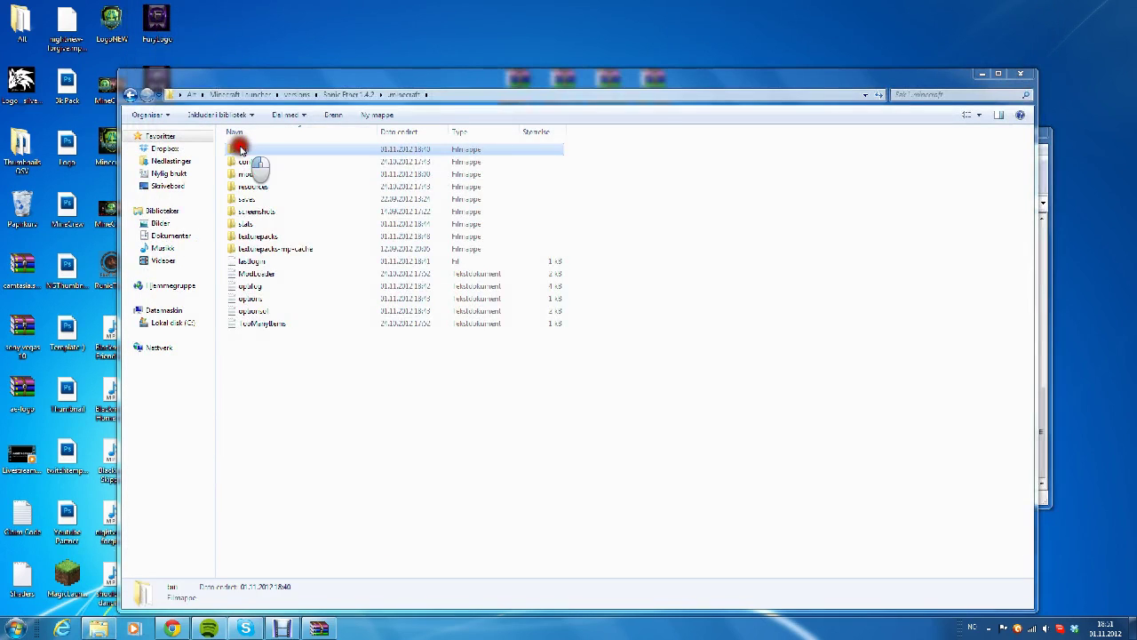
pyautogui.click(279, 212)
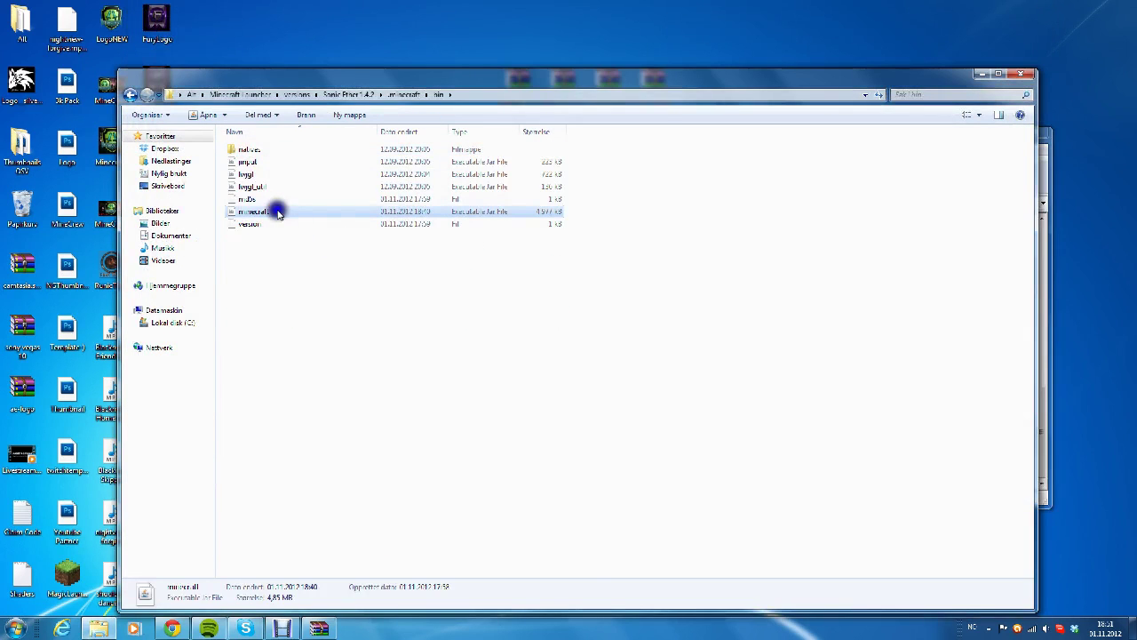
pyautogui.rightClick(276, 213)
pyautogui.click(322, 243)
pyautogui.click(456, 257)
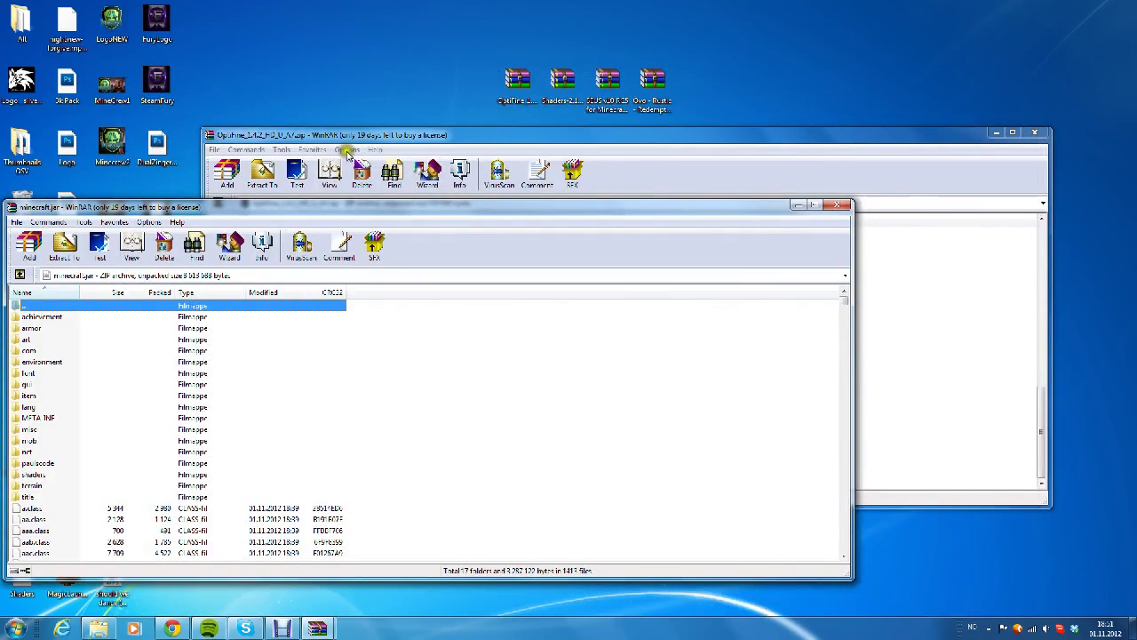
# Copy the selected OptiFine files into the root of minecraft.jar using the "Add and replace files" update mode.
pyautogui.moveTo(328, 134); pyautogui.dragTo(459, 9)
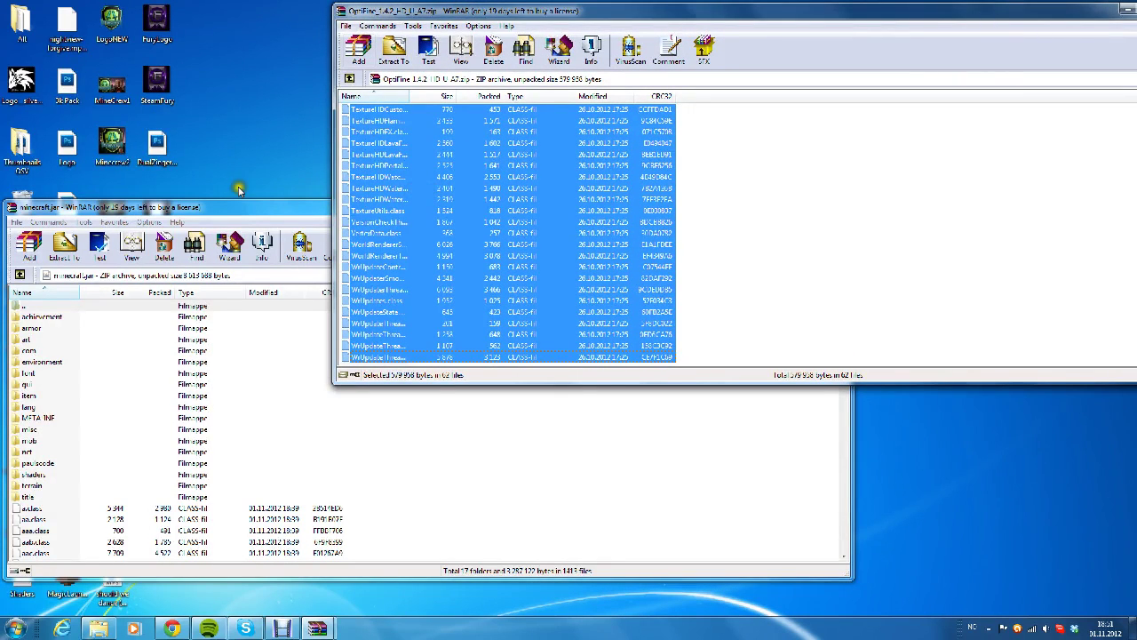
pyautogui.click(182, 209)
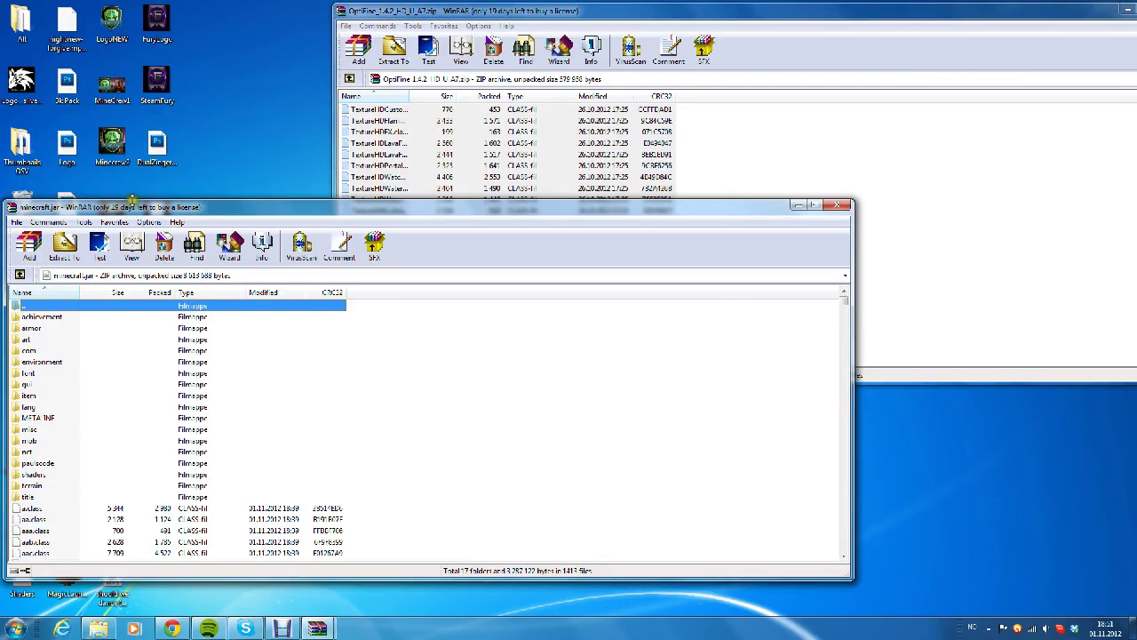
pyautogui.moveTo(130, 201); pyautogui.dragTo(269, 159)
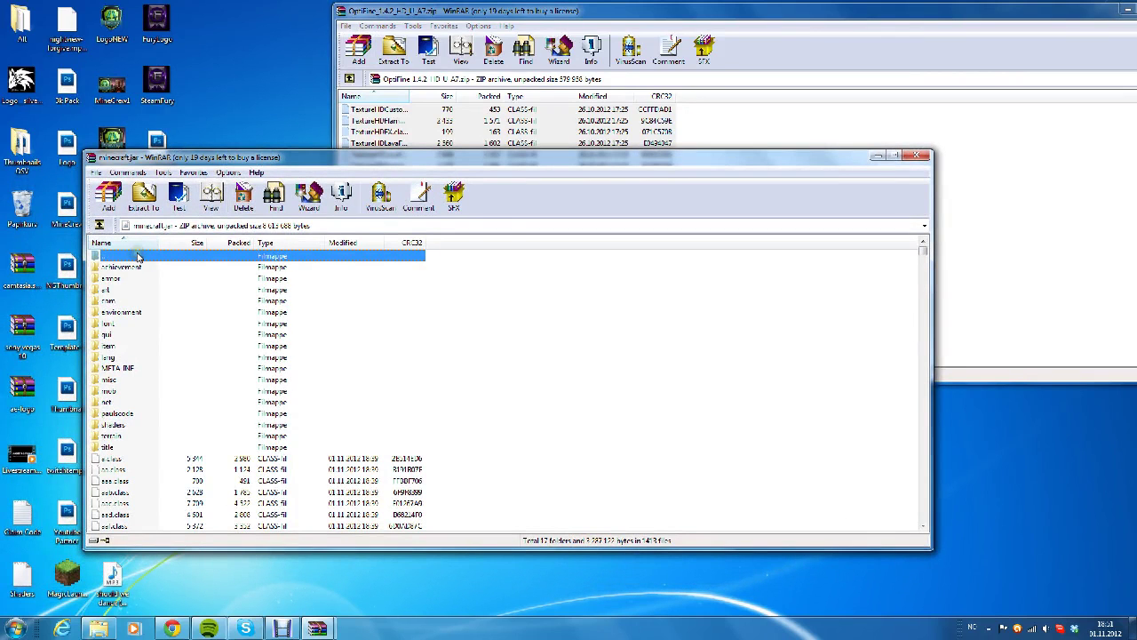
pyautogui.hotkey('ctrl', 'v')
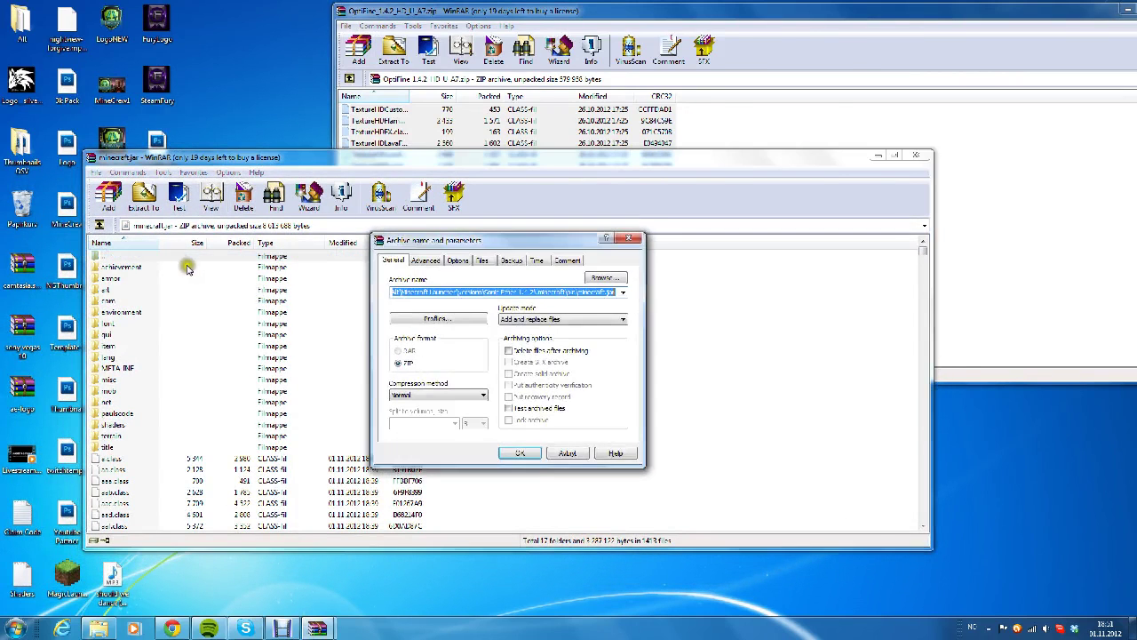
pyautogui.click(520, 454)
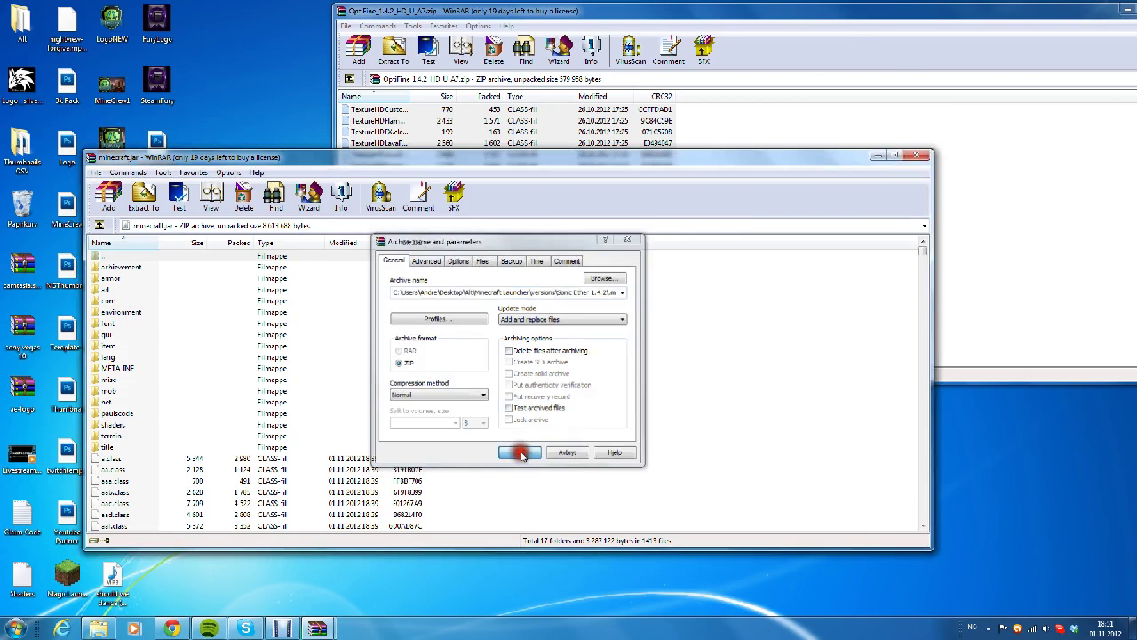
pyautogui.click(567, 11)
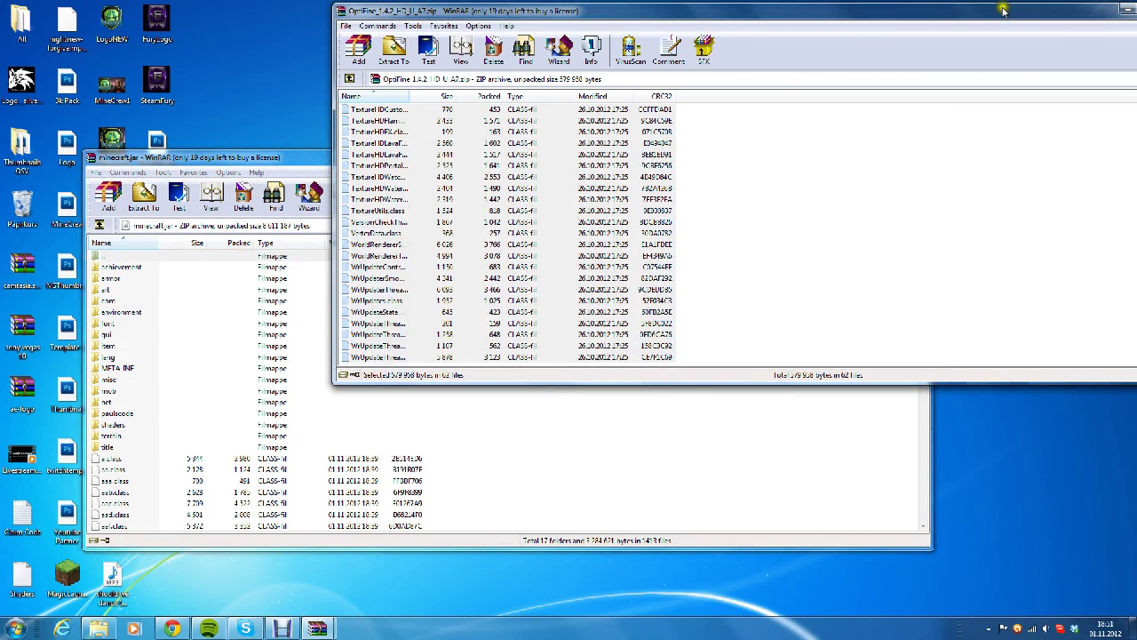
# Close the OptiFine_1.4.2_HD_U_A7.zip and minecraft.jar archive windows.
pyautogui.moveTo(1002, 11); pyautogui.dragTo(781, 74)
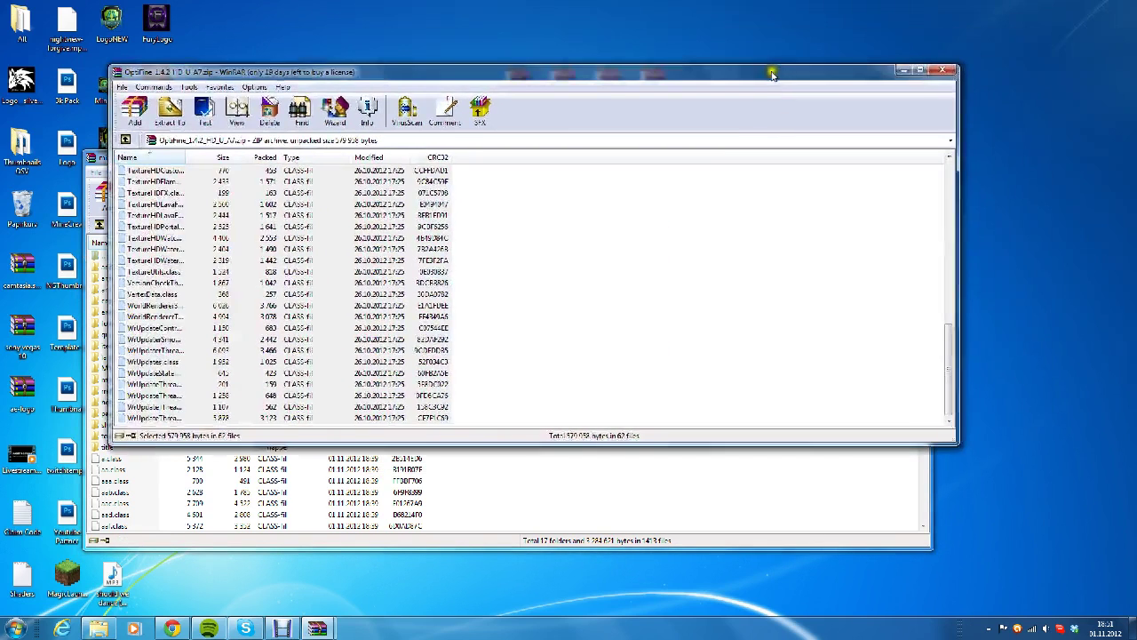
pyautogui.click(943, 71)
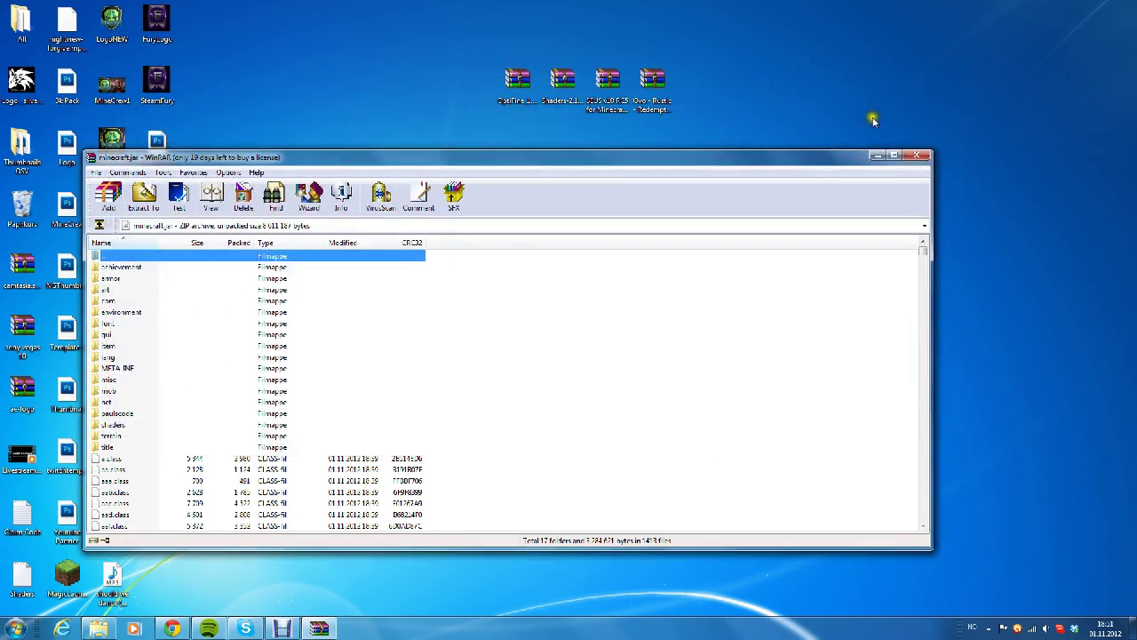
pyautogui.click(916, 160)
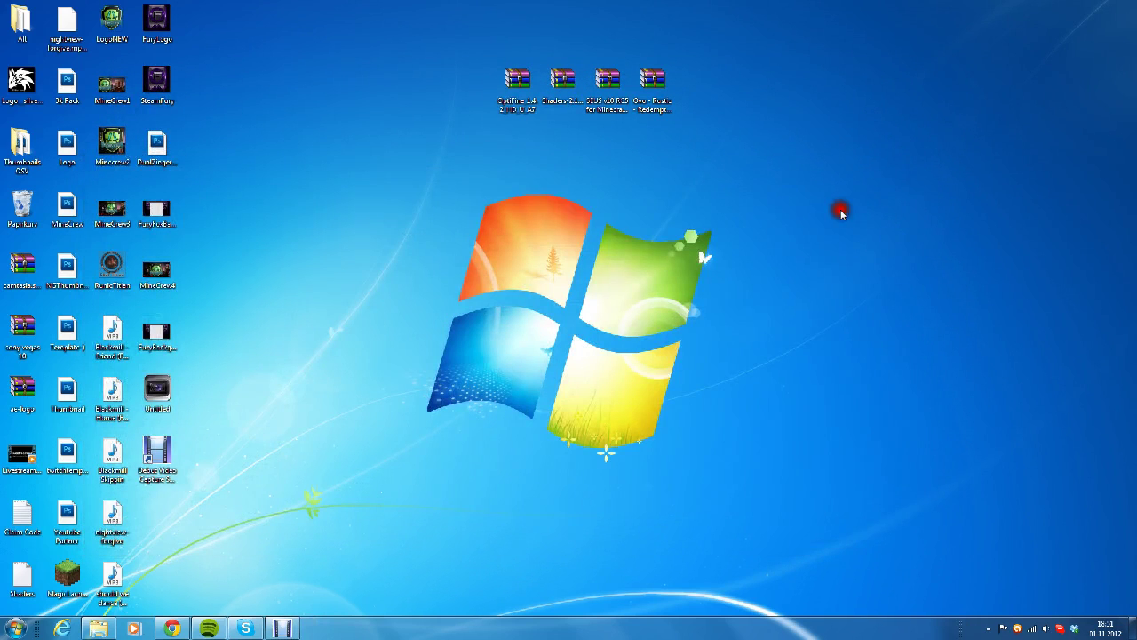
# Extract the Shaders folder from Shaders-2.1.6-mc1.4.2-mod2.zip to the desktop and close the archive.
pyautogui.click(551, 86)
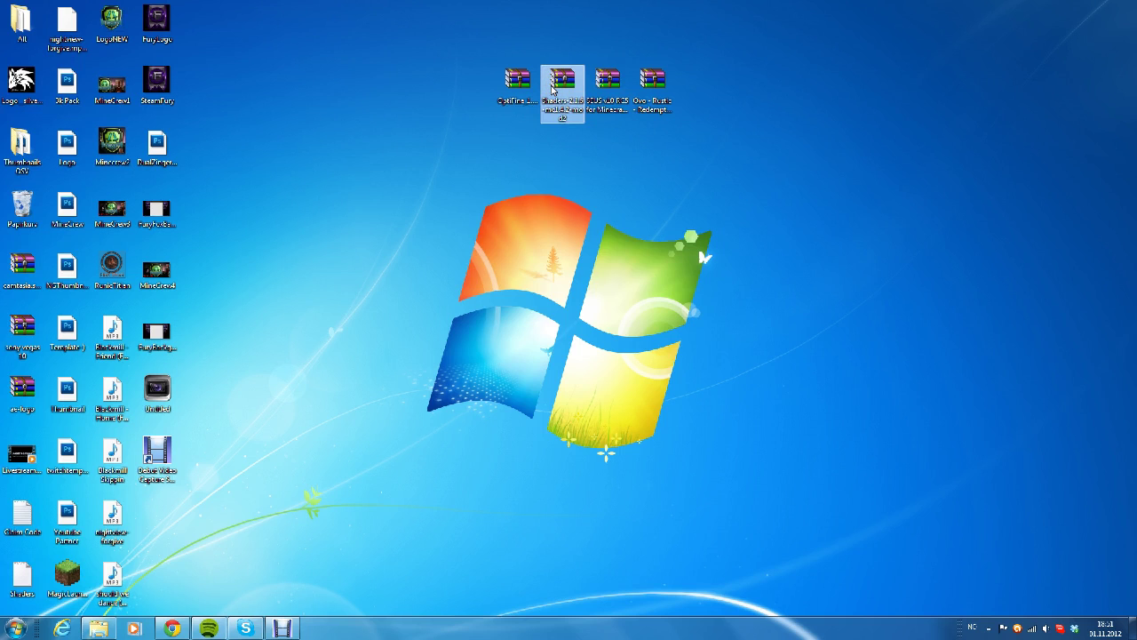
pyautogui.doubleClick(554, 86)
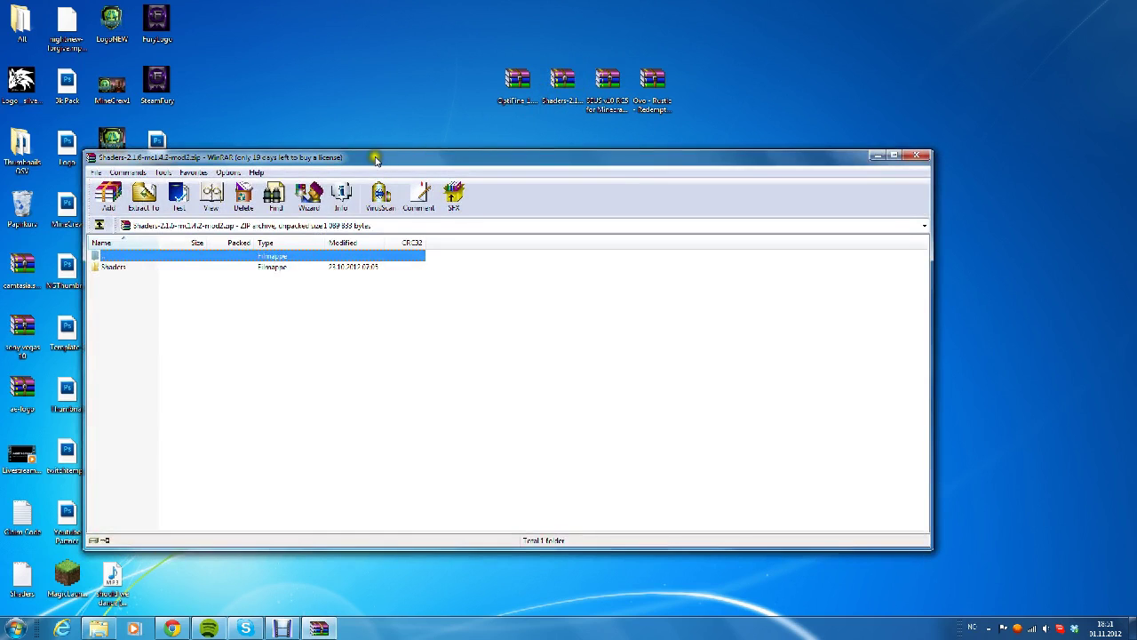
pyautogui.moveTo(371, 159); pyautogui.dragTo(578, 165)
pyautogui.doubleClick(325, 272)
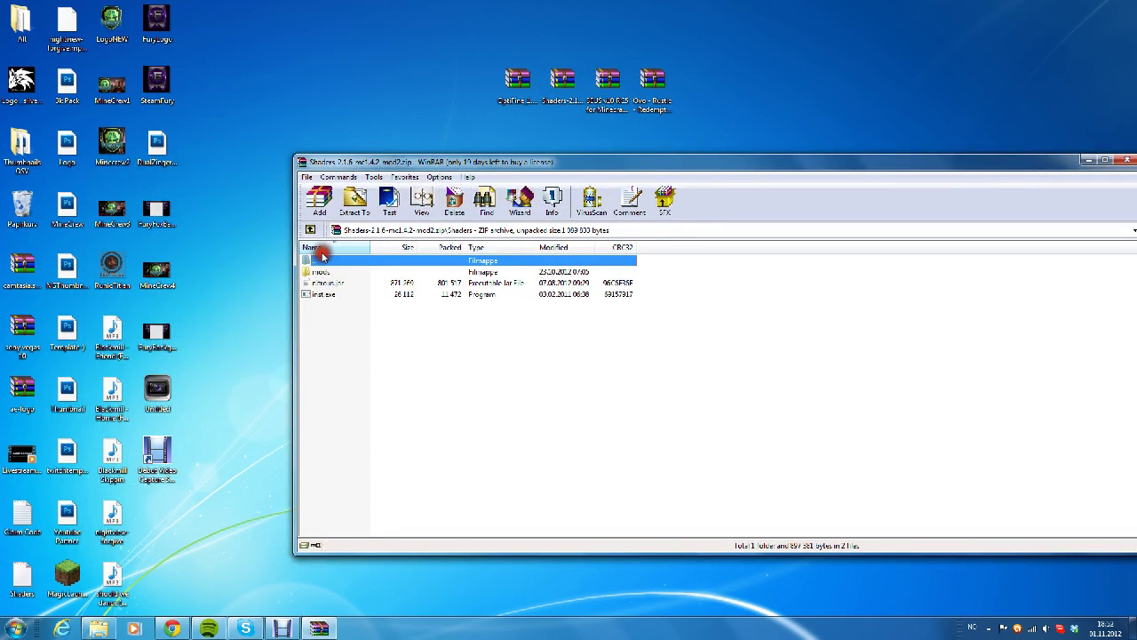
pyautogui.doubleClick(321, 259)
pyautogui.moveTo(324, 271); pyautogui.dragTo(425, 83)
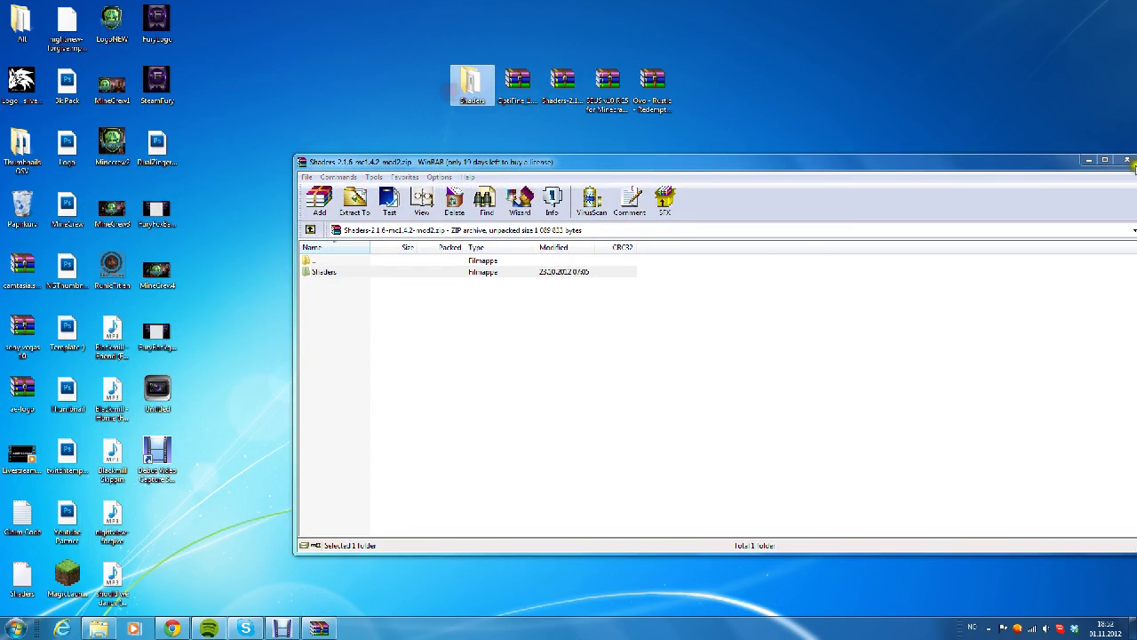
pyautogui.moveTo(997, 169); pyautogui.dragTo(819, 188)
pyautogui.click(942, 183)
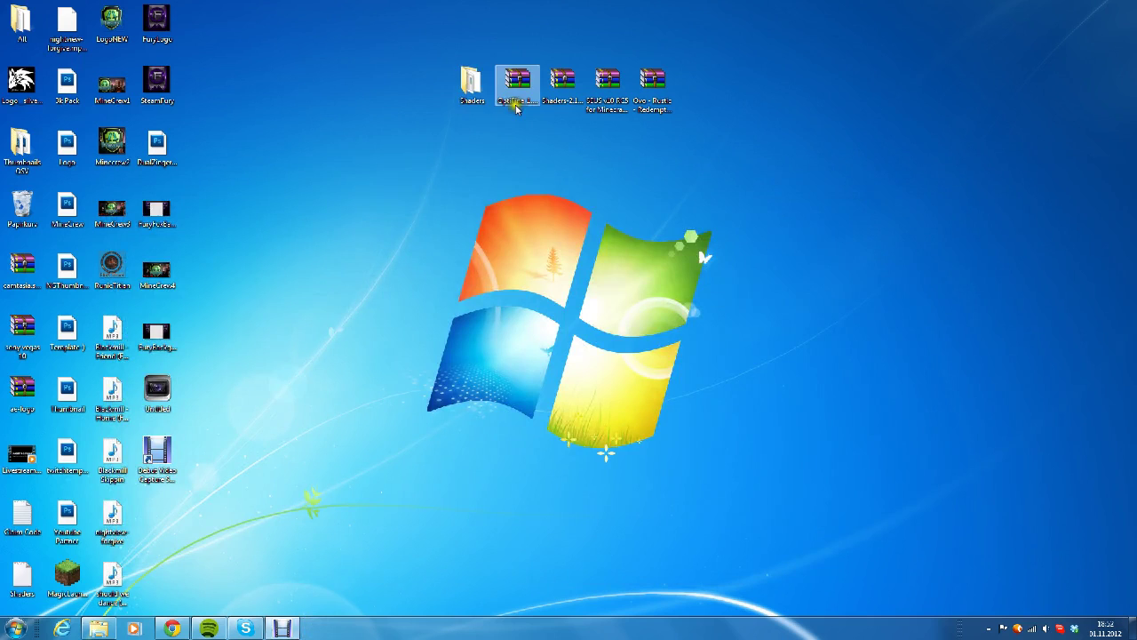
# Open the extracted Shaders folder on the desktop and launch the inst program in it.
pyautogui.doubleClick(465, 90)
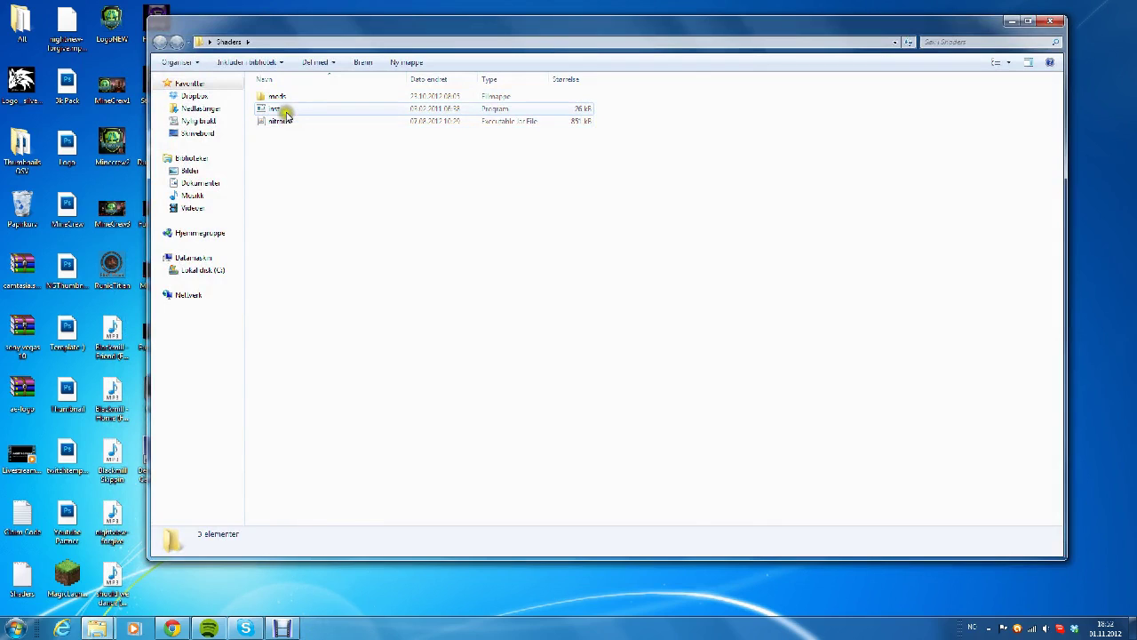
pyautogui.rightClick(275, 112)
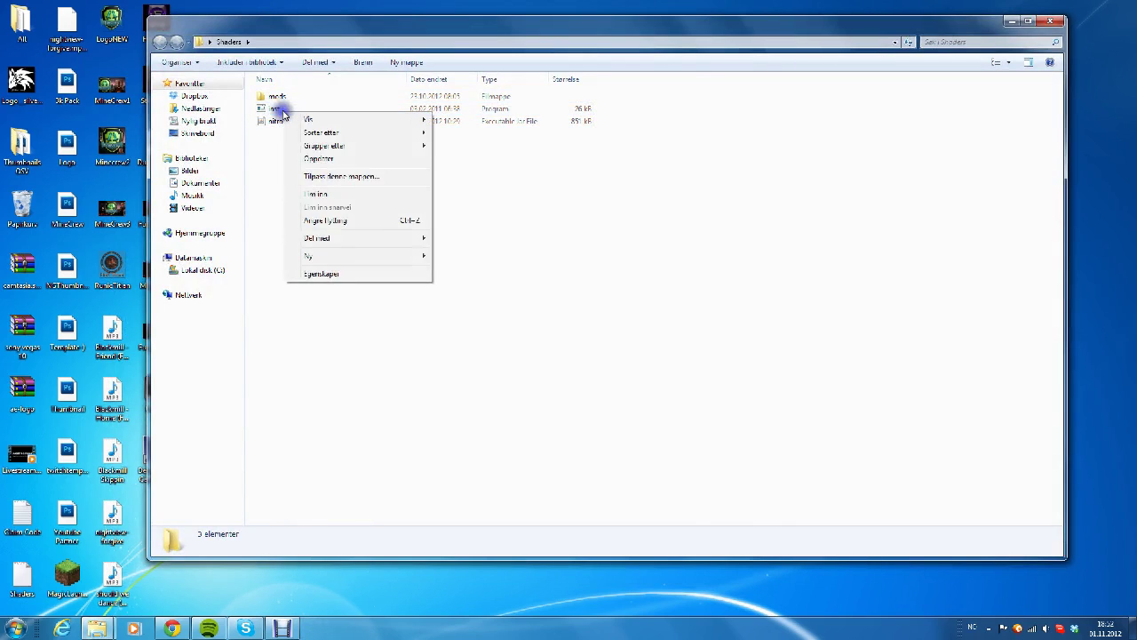
pyautogui.click(277, 110)
pyautogui.rightClick(278, 113)
pyautogui.click(311, 127)
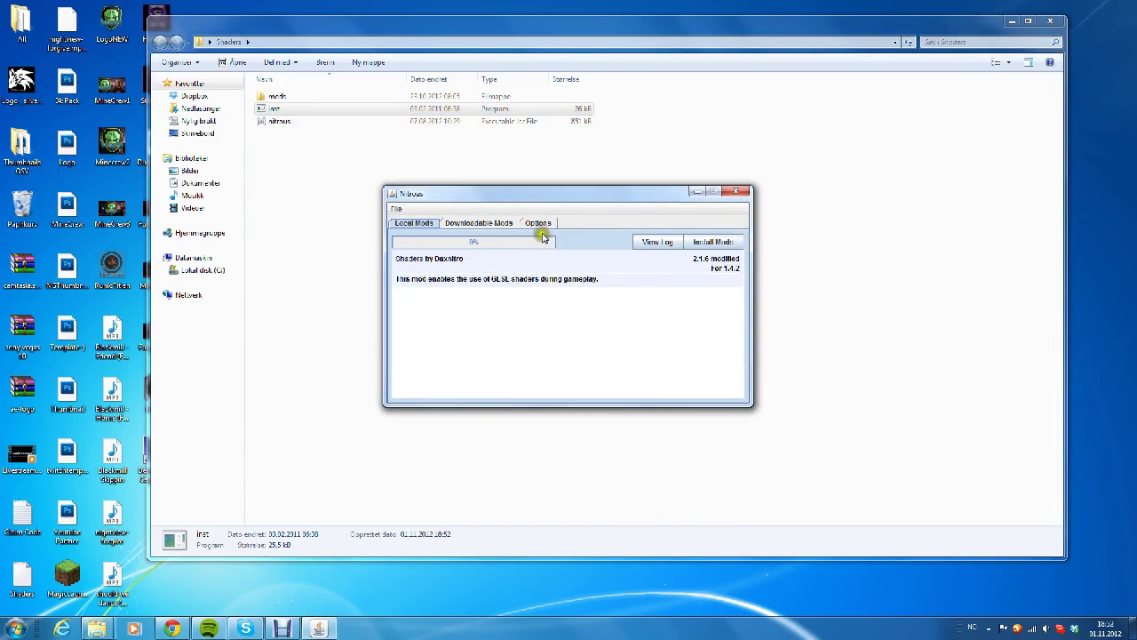
# Check the minecraft.jar location in Nitrous, install the local Shaders mod, and close the installer and the Shaders folder.
pyautogui.click(538, 224)
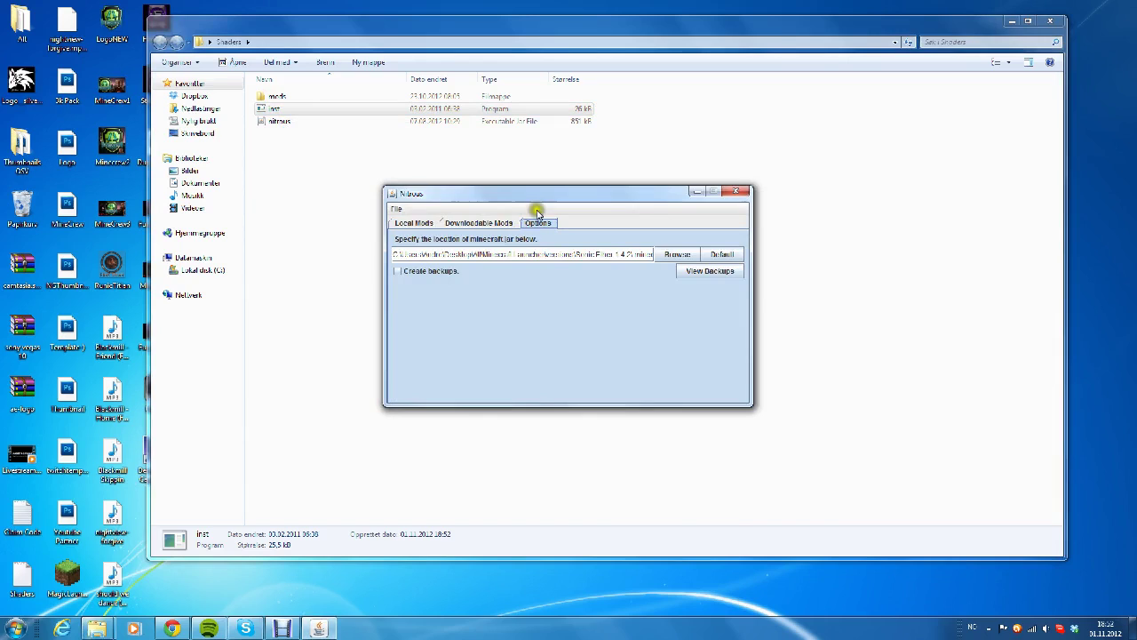
pyautogui.click(405, 224)
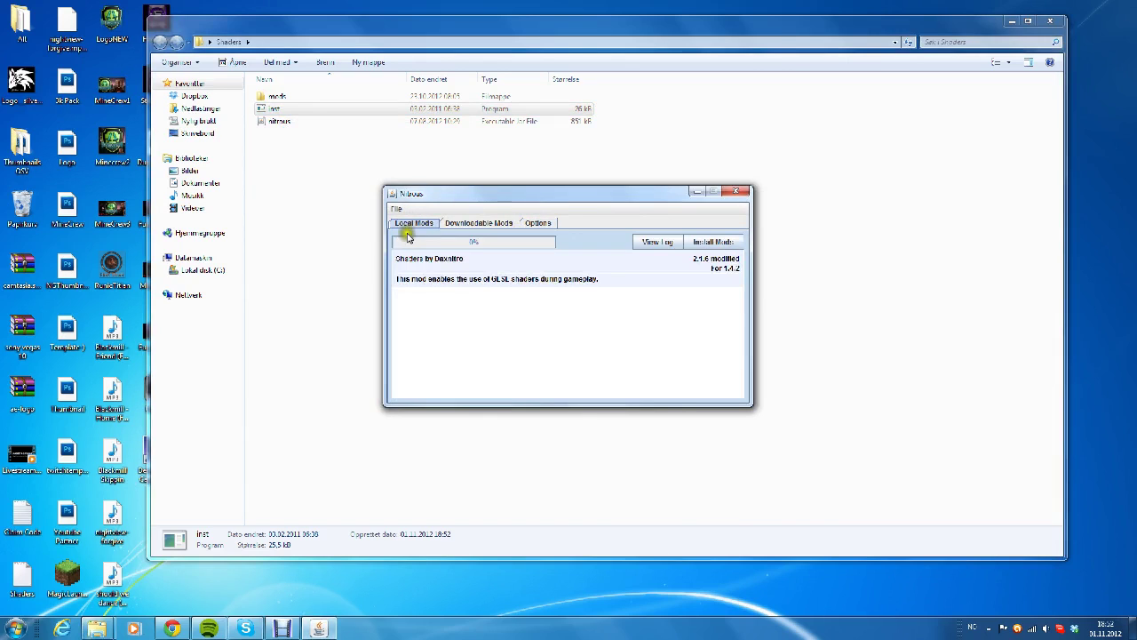
pyautogui.click(716, 242)
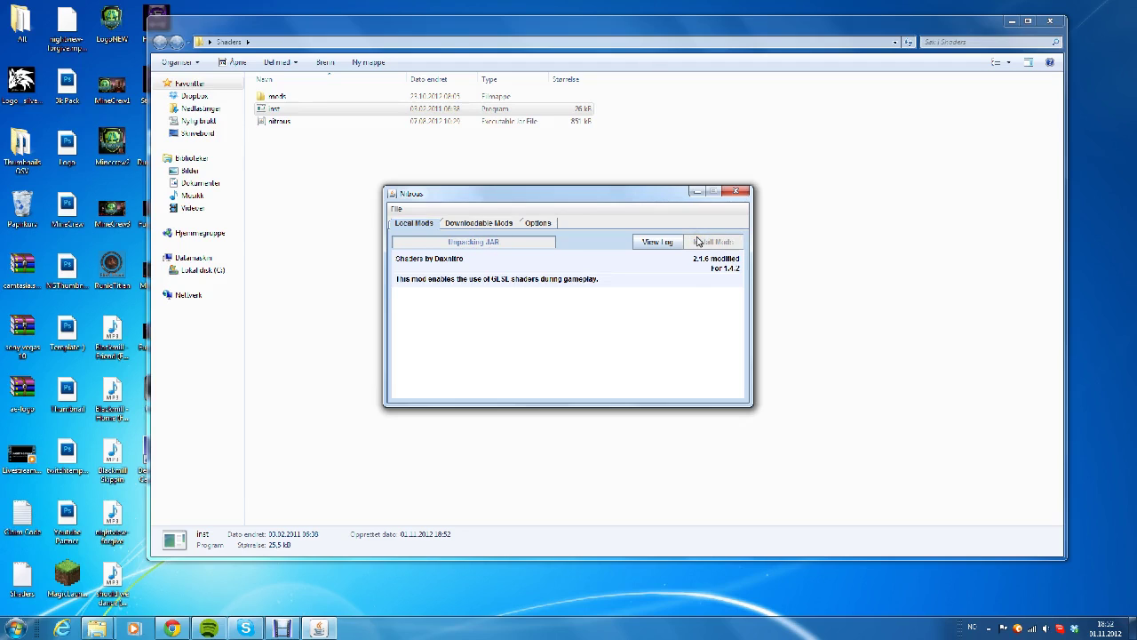
pyautogui.click(652, 261)
pyautogui.click(611, 196)
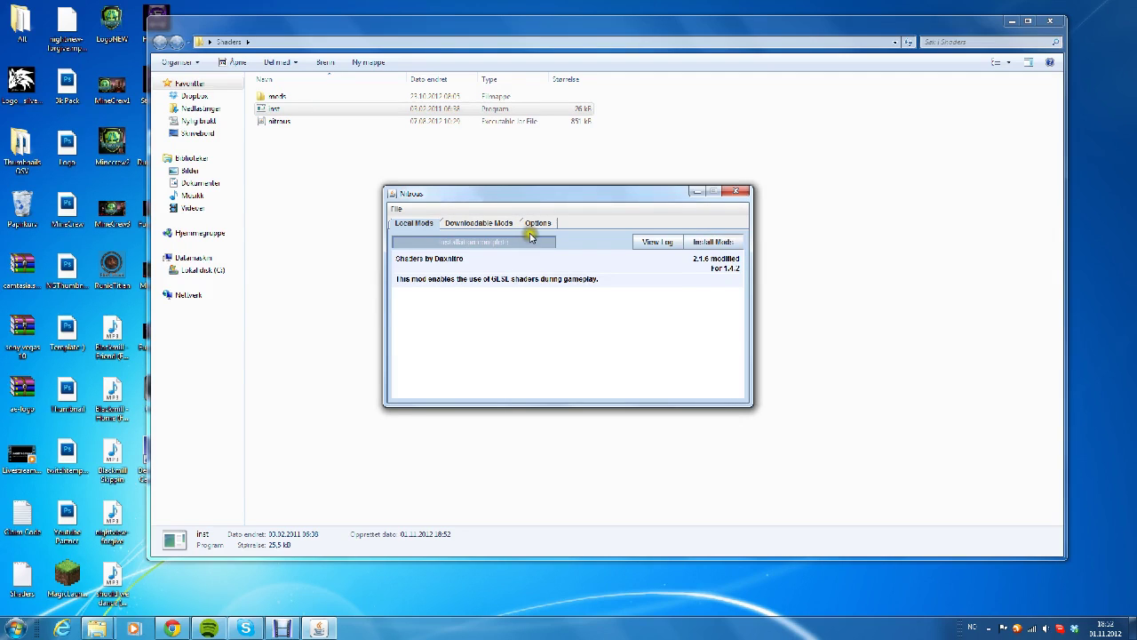
pyautogui.click(736, 192)
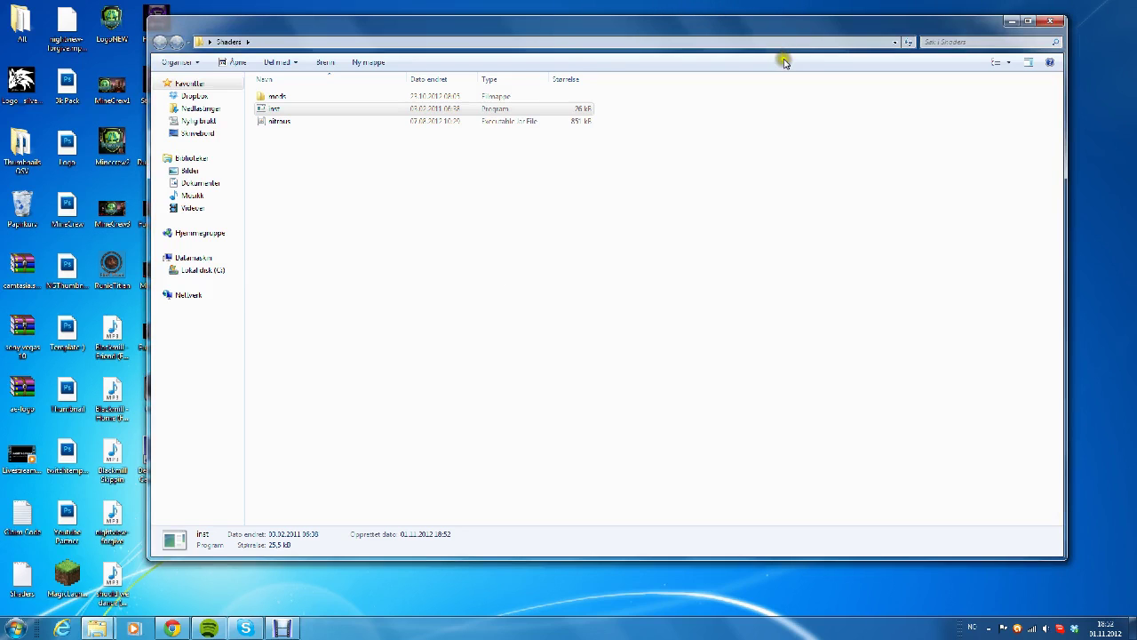
pyautogui.click(1052, 20)
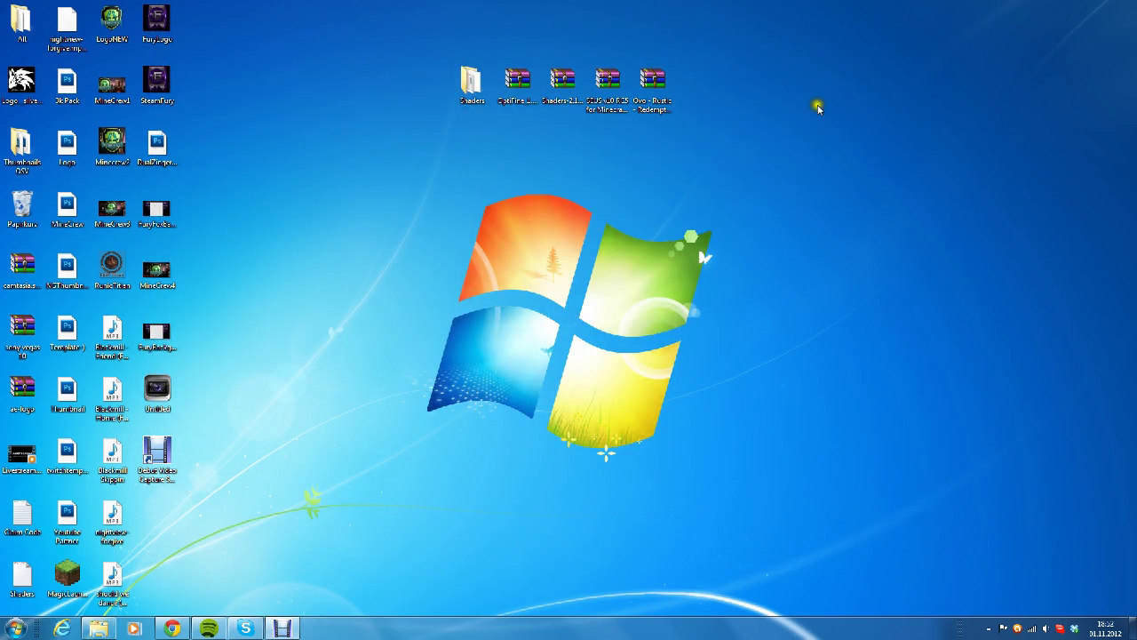
pyautogui.click(811, 107)
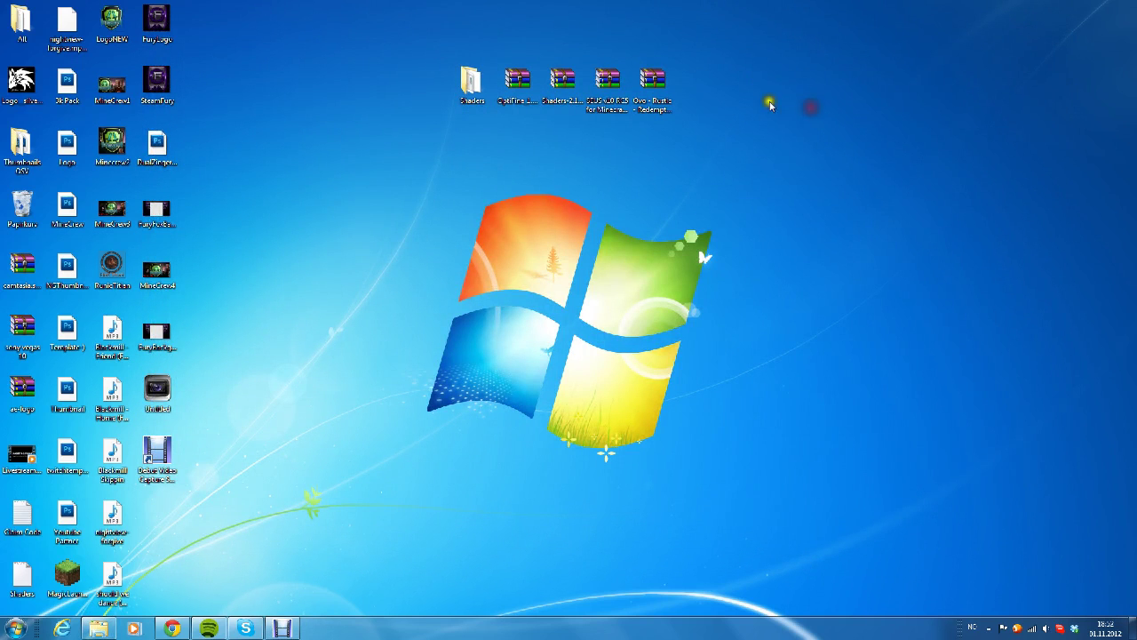
# Open the Ovo's SEUS Patch folder in the SEUS v10 RC5 archive side by side with the Ovo's Rustic Redemption v2.2.1 archive.
pyautogui.click(608, 84)
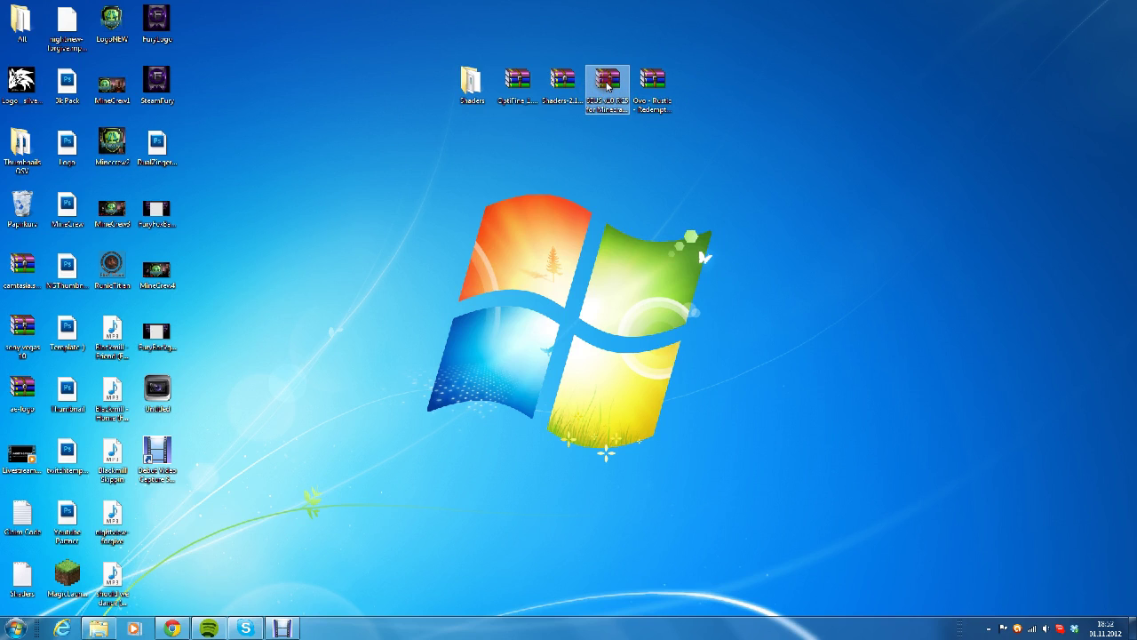
pyautogui.doubleClick(608, 84)
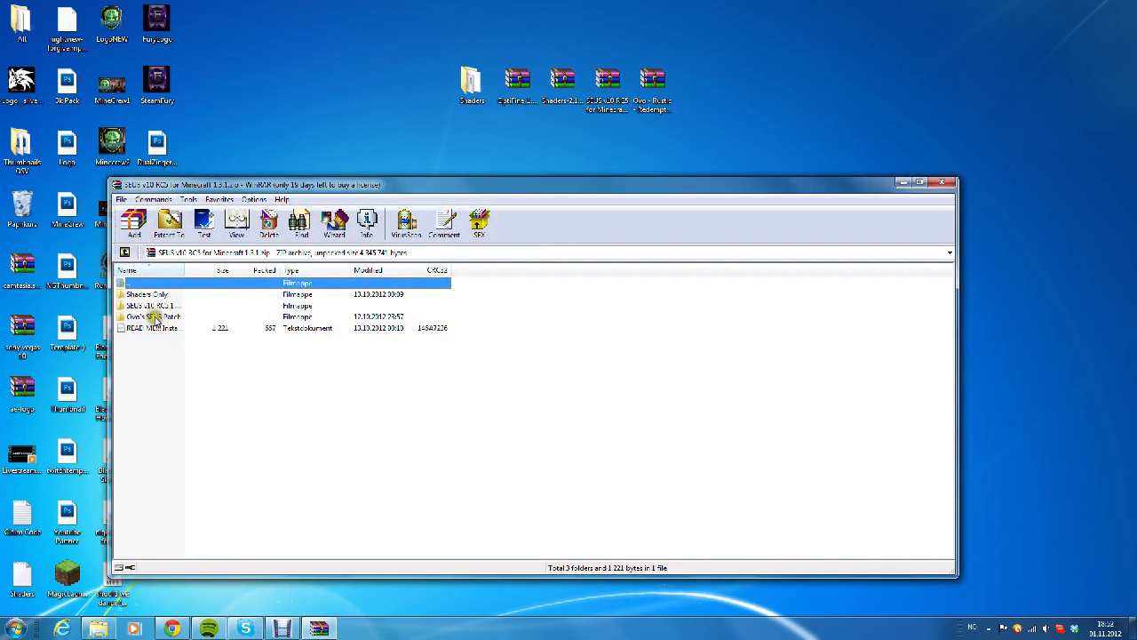
pyautogui.doubleClick(153, 317)
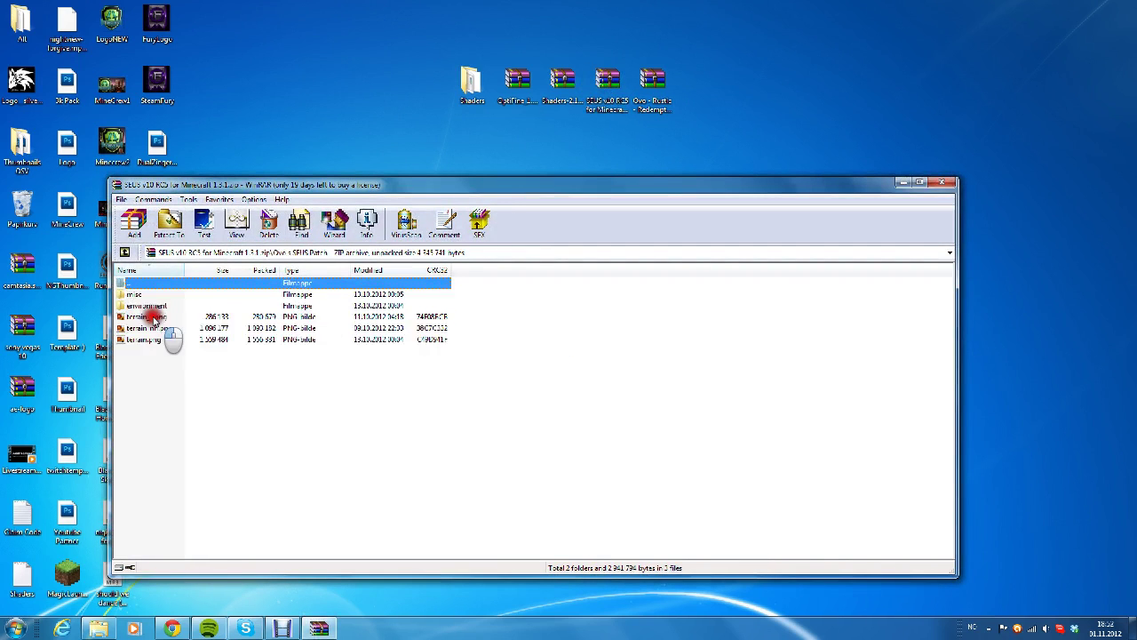
pyautogui.doubleClick(653, 80)
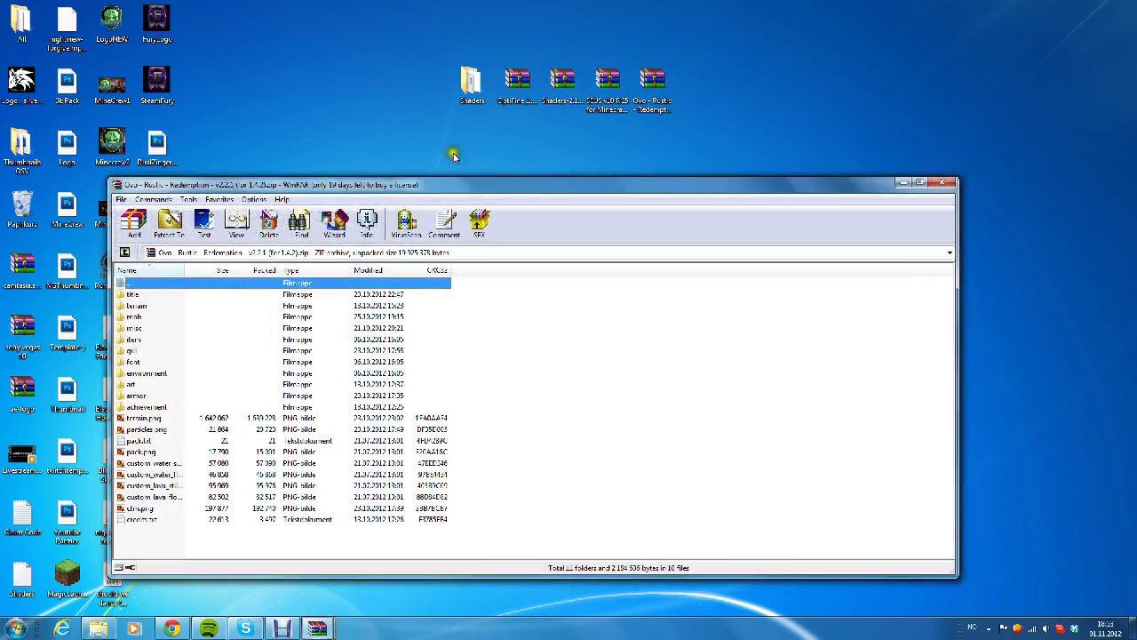
pyautogui.moveTo(366, 195); pyautogui.dragTo(852, 204)
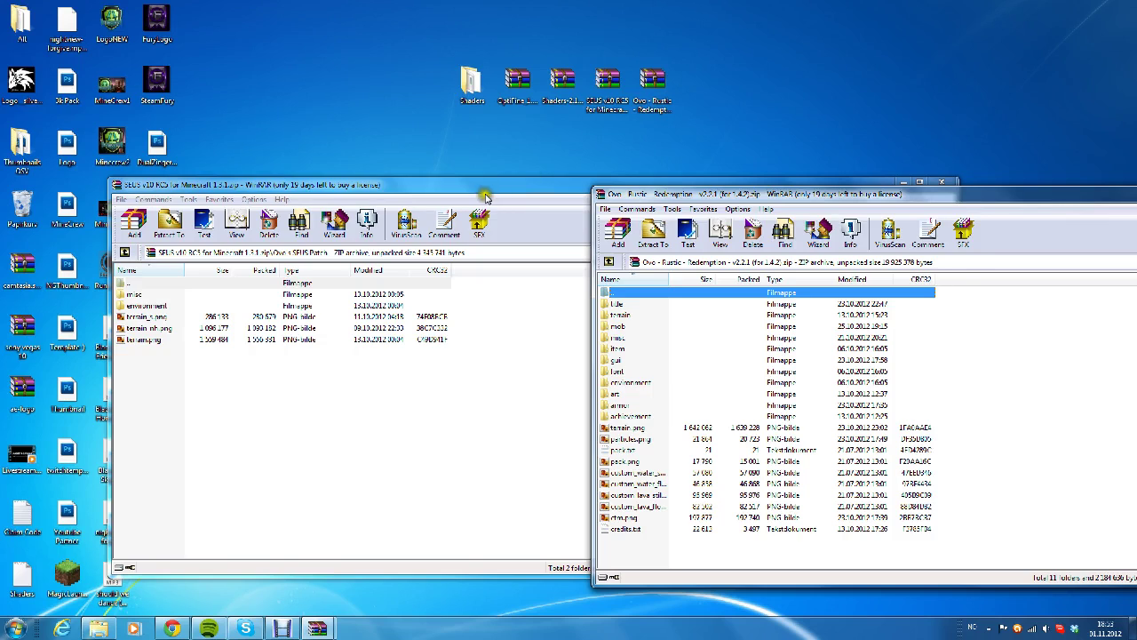
pyautogui.moveTo(483, 190); pyautogui.dragTo(1, 190)
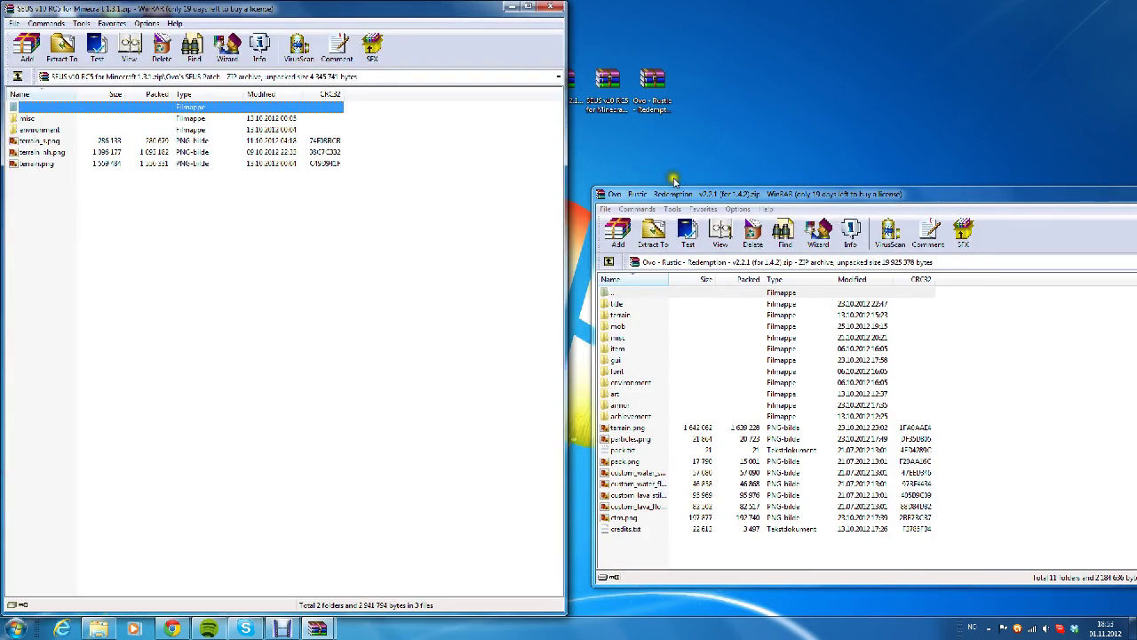
pyautogui.moveTo(674, 190); pyautogui.dragTo(1136, 190)
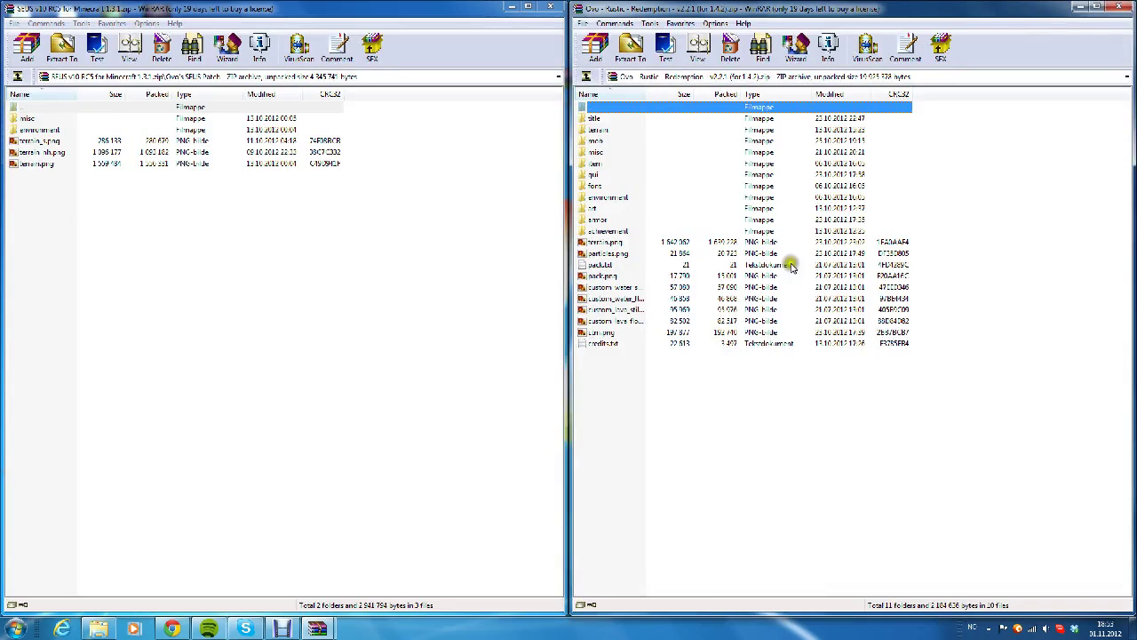
# Delete the two custom_water PNG files from the Ovo's Rustic Redemption archive.
pyautogui.click(632, 301)
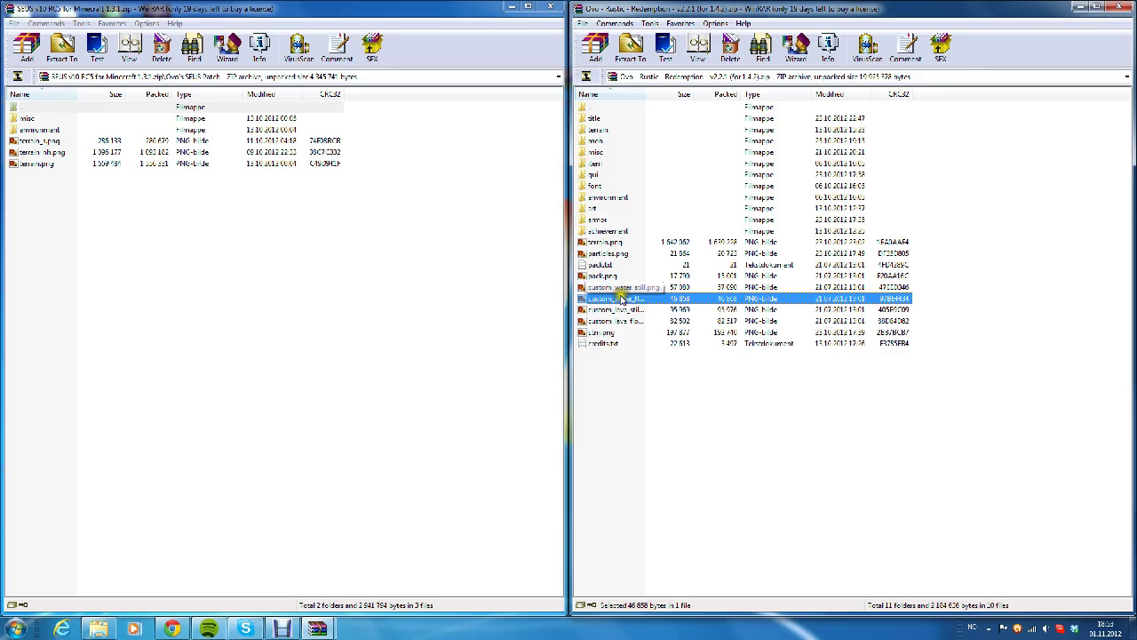
pyautogui.keyDown('shift'); pyautogui.click(606, 288); pyautogui.keyUp('shift')
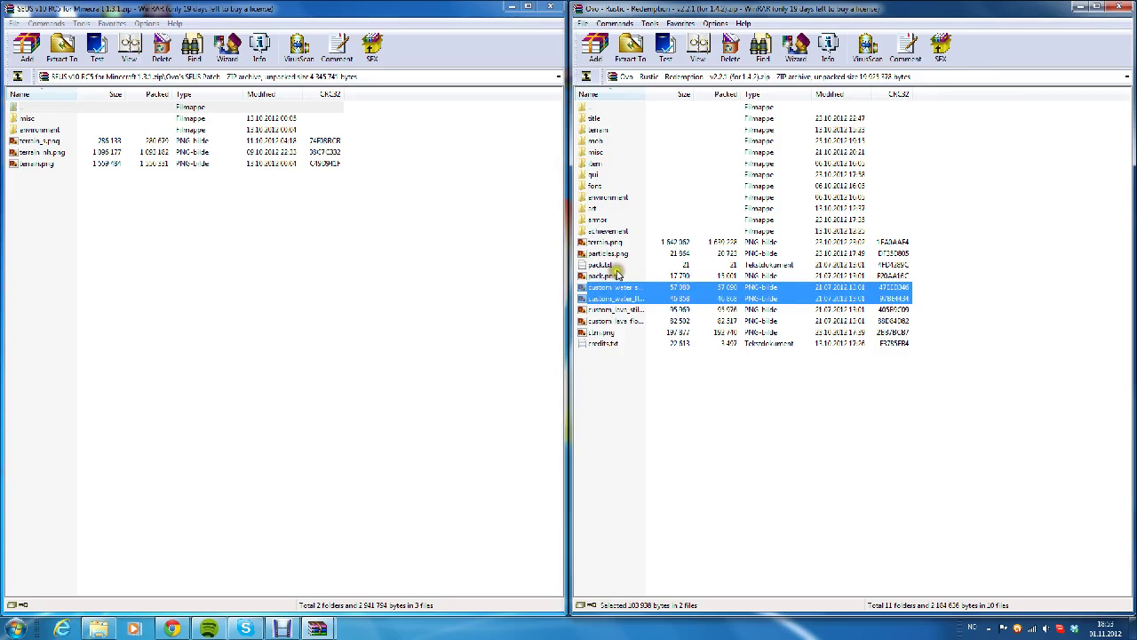
pyautogui.press('Delete')
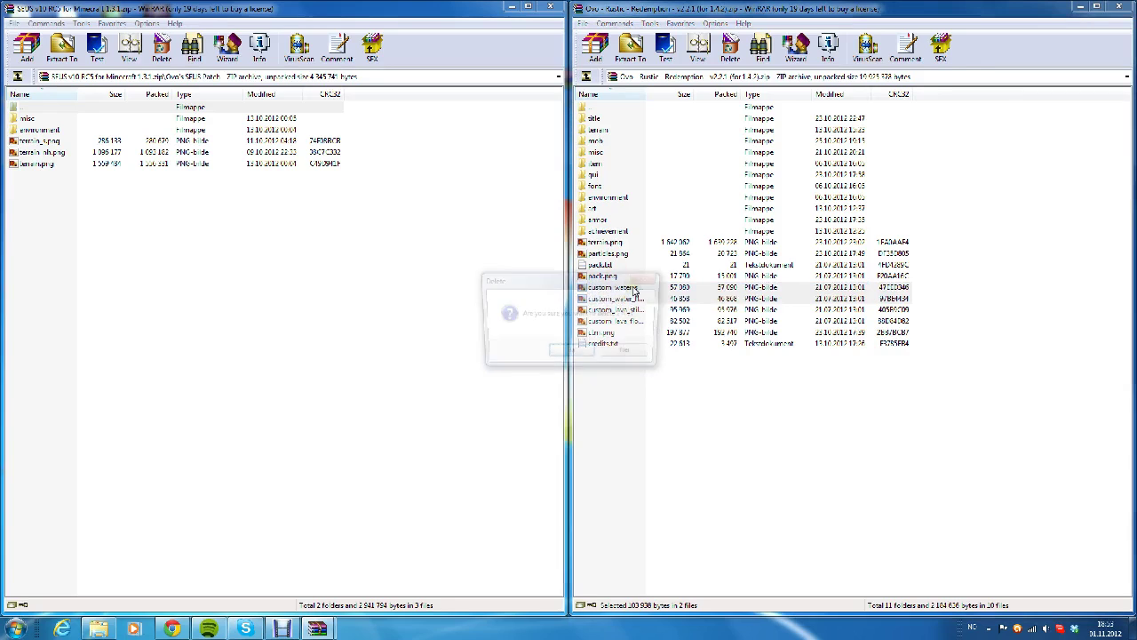
pyautogui.press('Return')
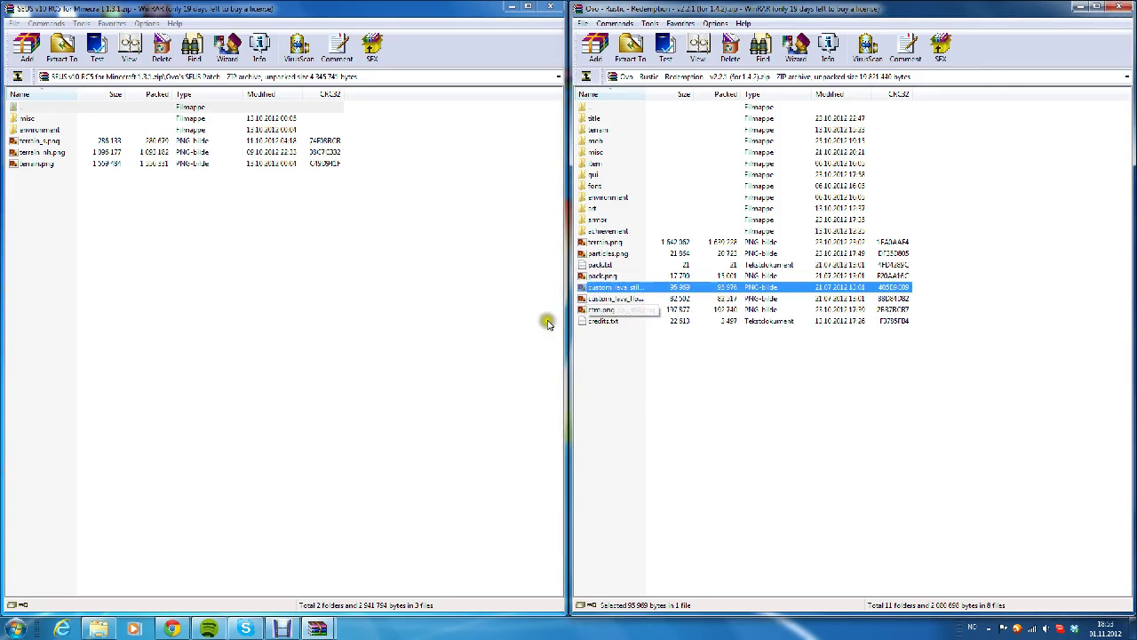
# Copy the misc and environment folders and three terrain PNGs from Ovo's SEUS Patch into the Rustic Redemption archive's root, then close both archives.
pyautogui.click(138, 253)
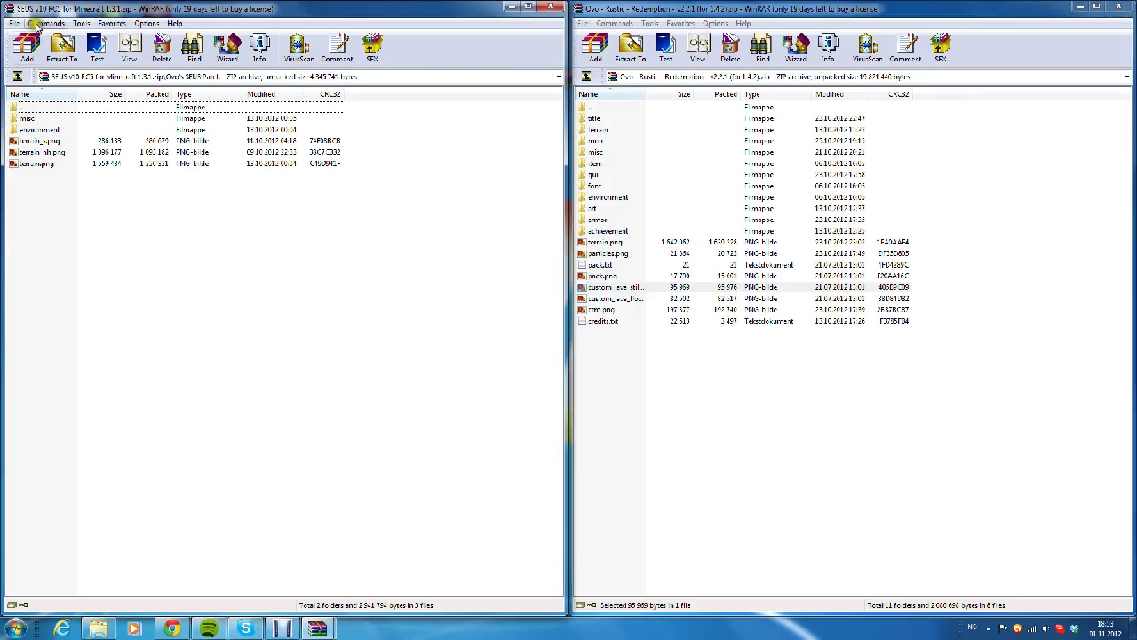
pyautogui.click(30, 120)
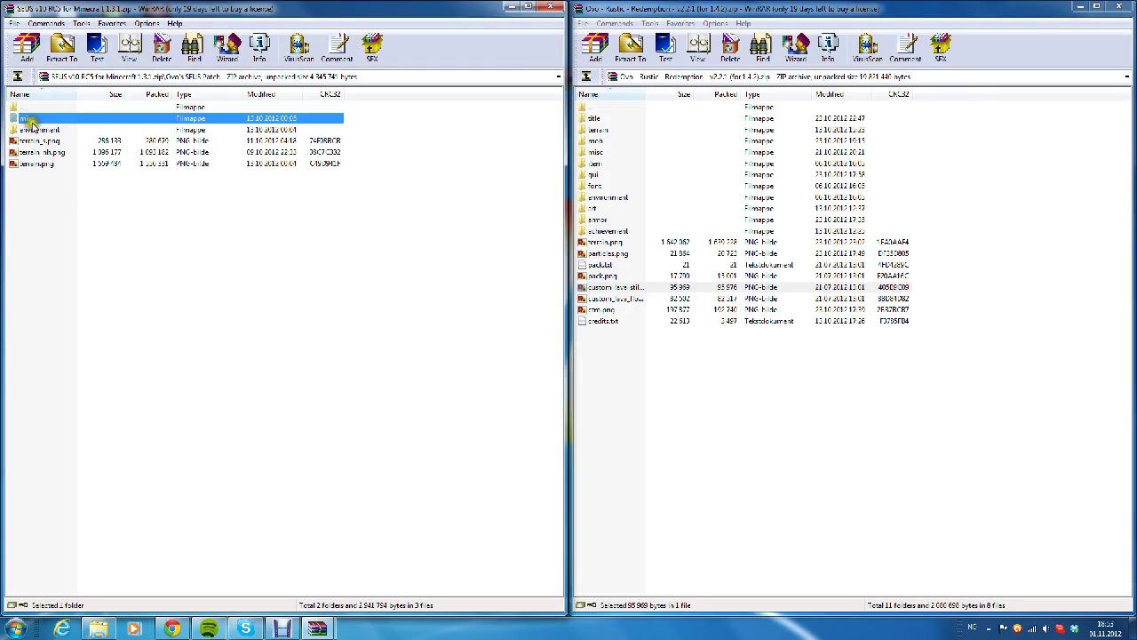
pyautogui.keyDown('shift'); pyautogui.click(54, 166); pyautogui.keyUp('shift')
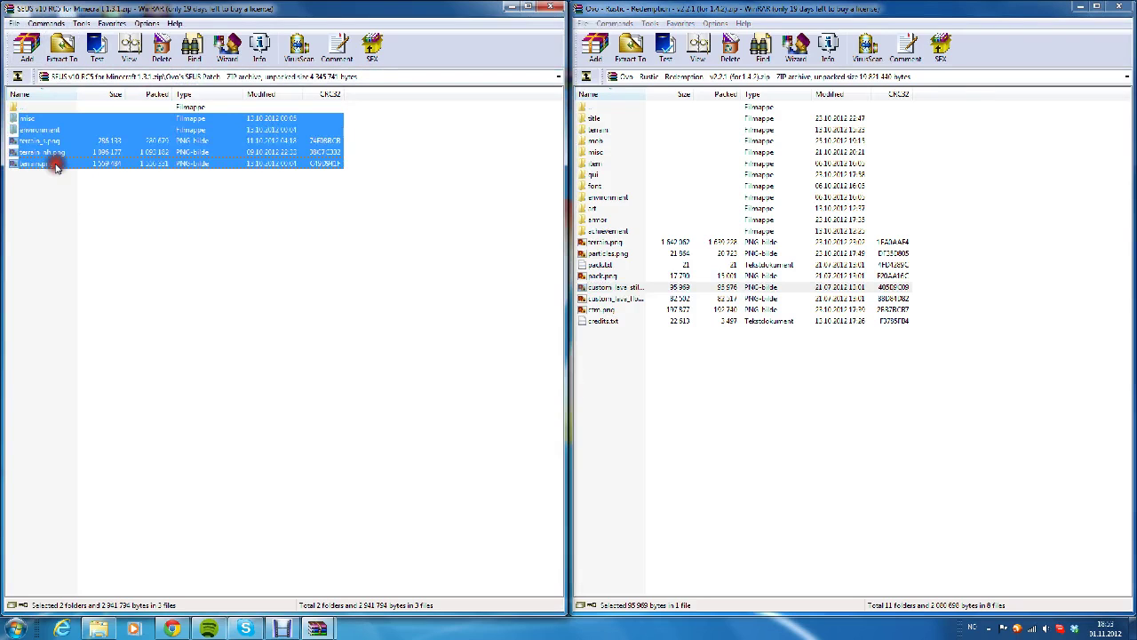
pyautogui.moveTo(54, 165); pyautogui.dragTo(694, 401)
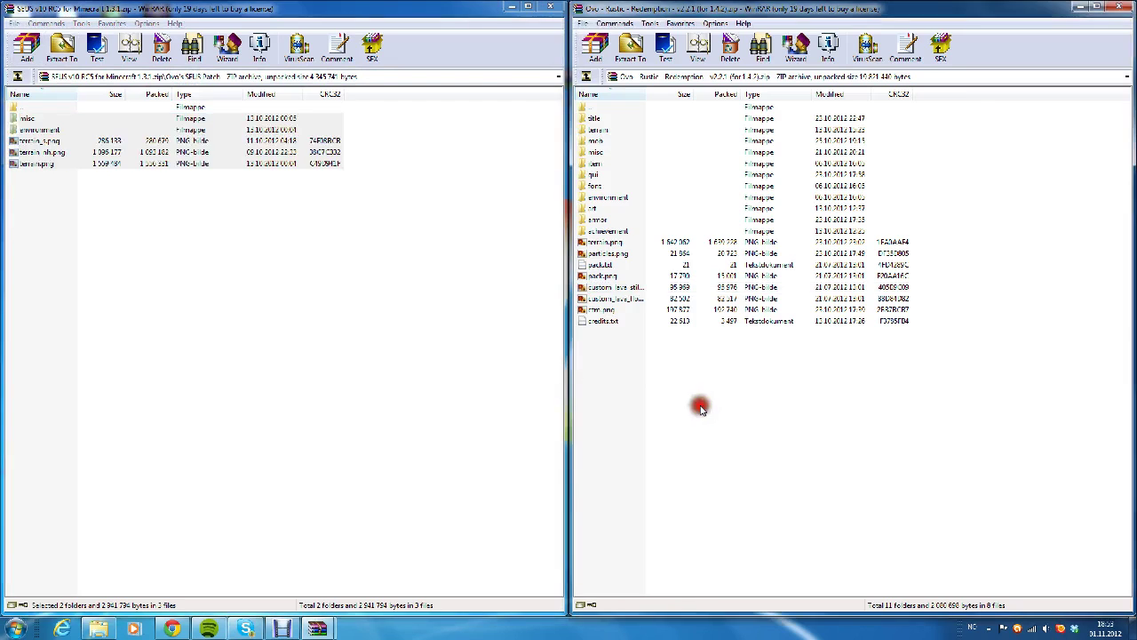
pyautogui.click(863, 406)
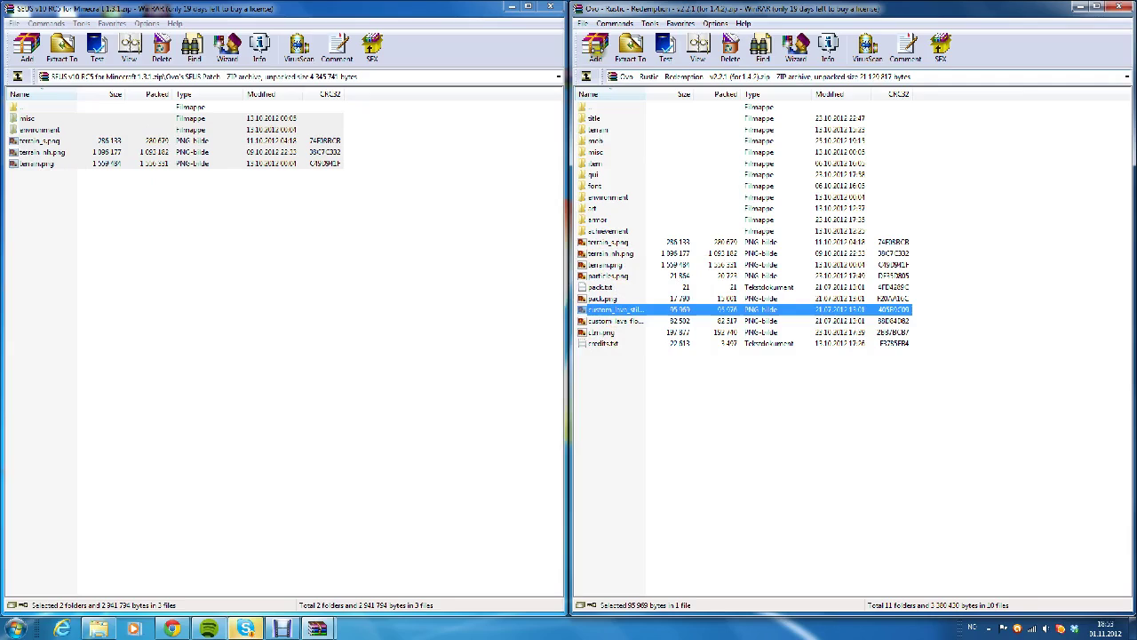
pyautogui.click(550, 7)
pyautogui.click(1117, 10)
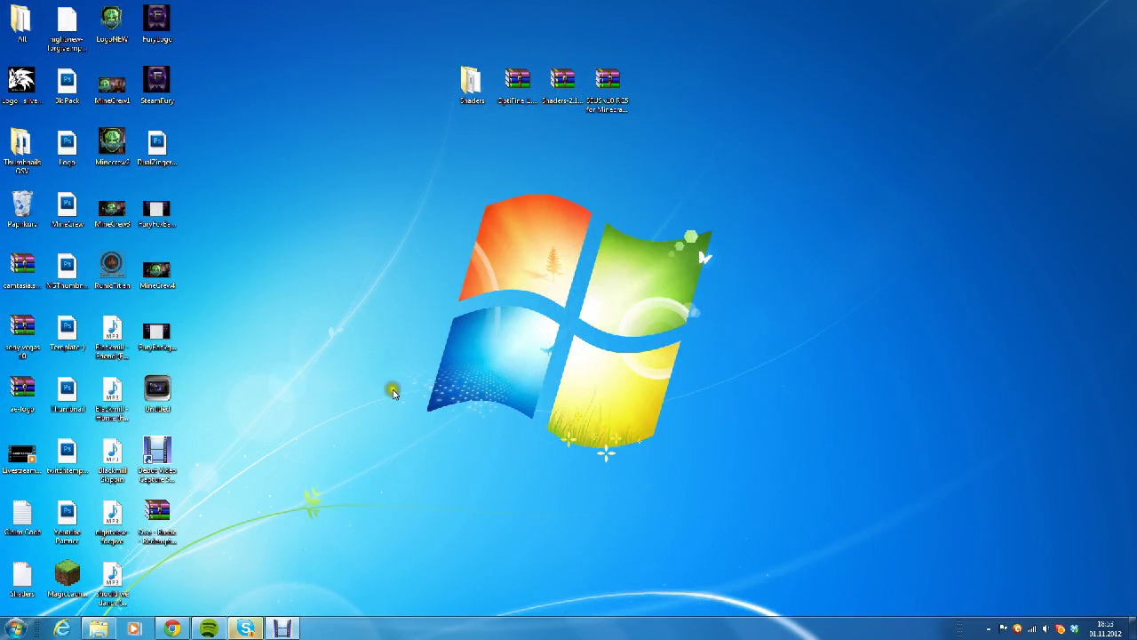
# Move the Ovo's Rustic Redemption v2.2.1 archive from the desktop into the Sonic Ether 1.4.2 version's .minecraft texturepacks folder.
pyautogui.click(98, 628)
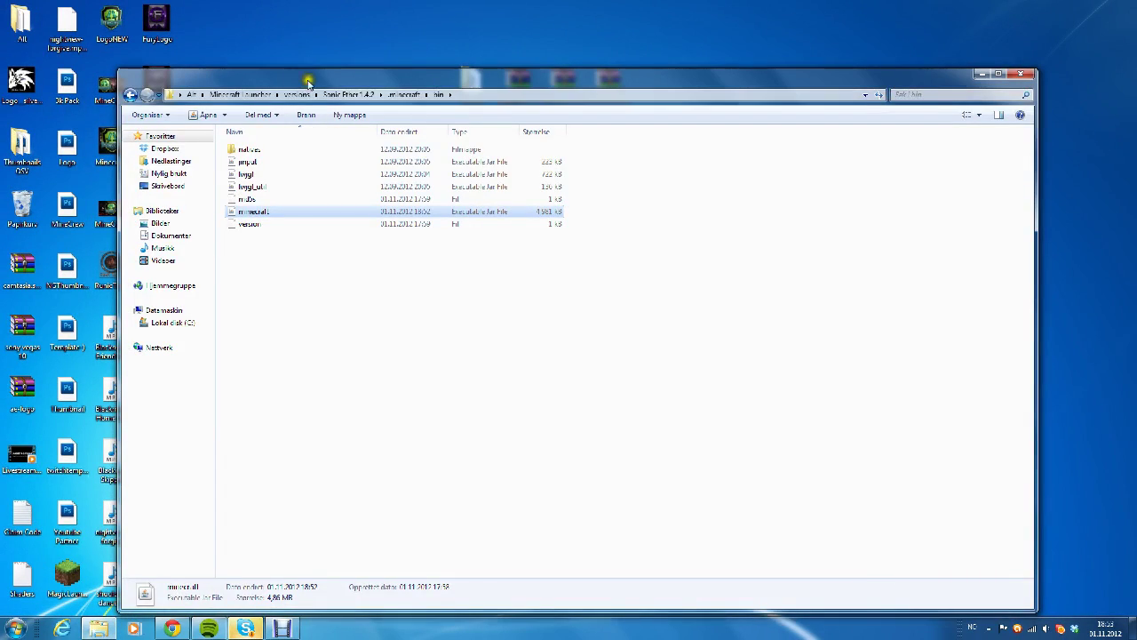
pyautogui.moveTo(326, 84); pyautogui.dragTo(566, 188)
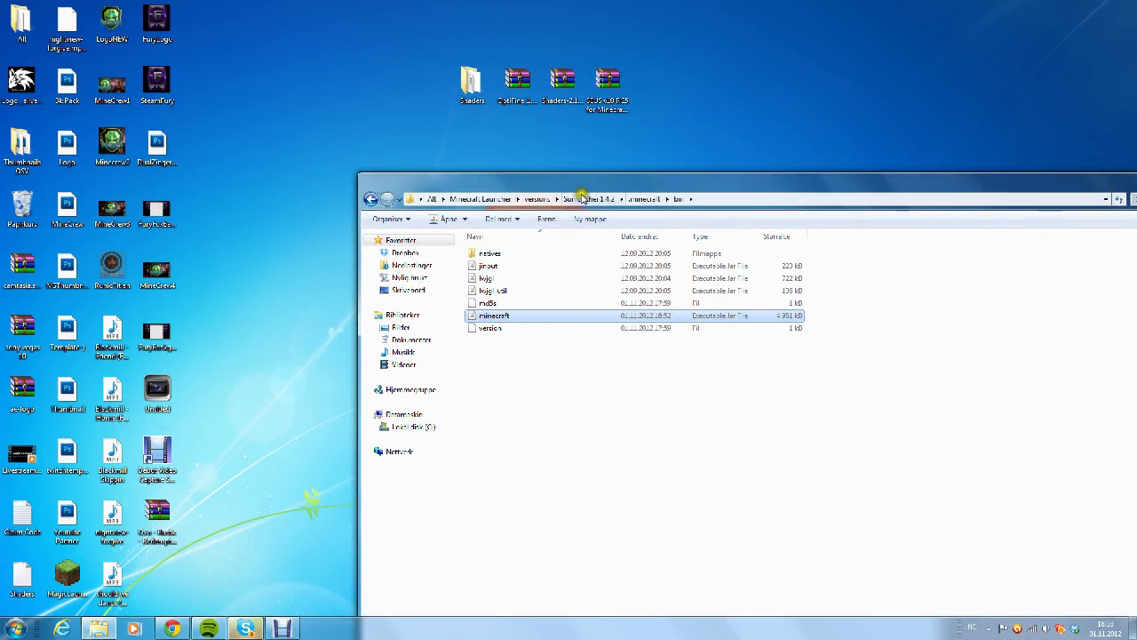
pyautogui.click(371, 198)
pyautogui.click(371, 198)
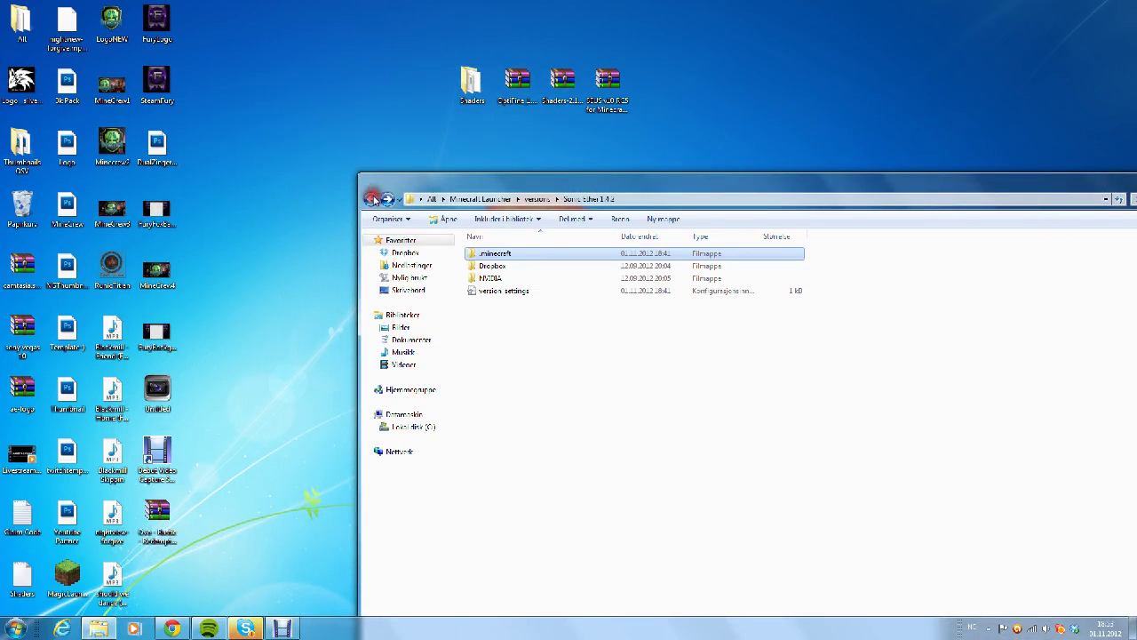
pyautogui.doubleClick(512, 253)
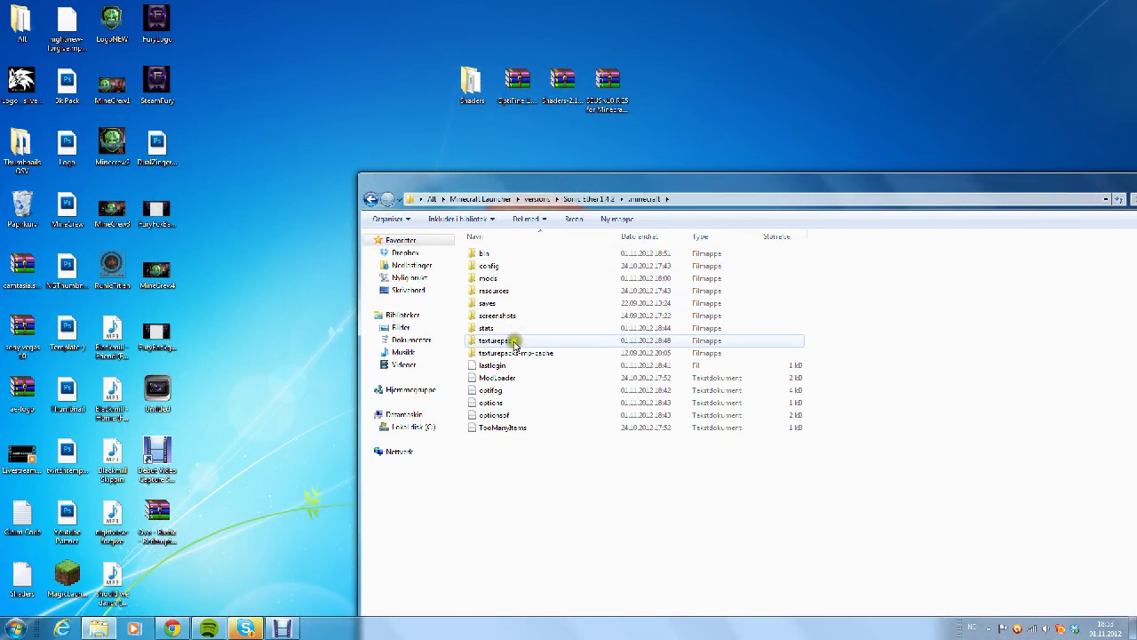
pyautogui.doubleClick(508, 340)
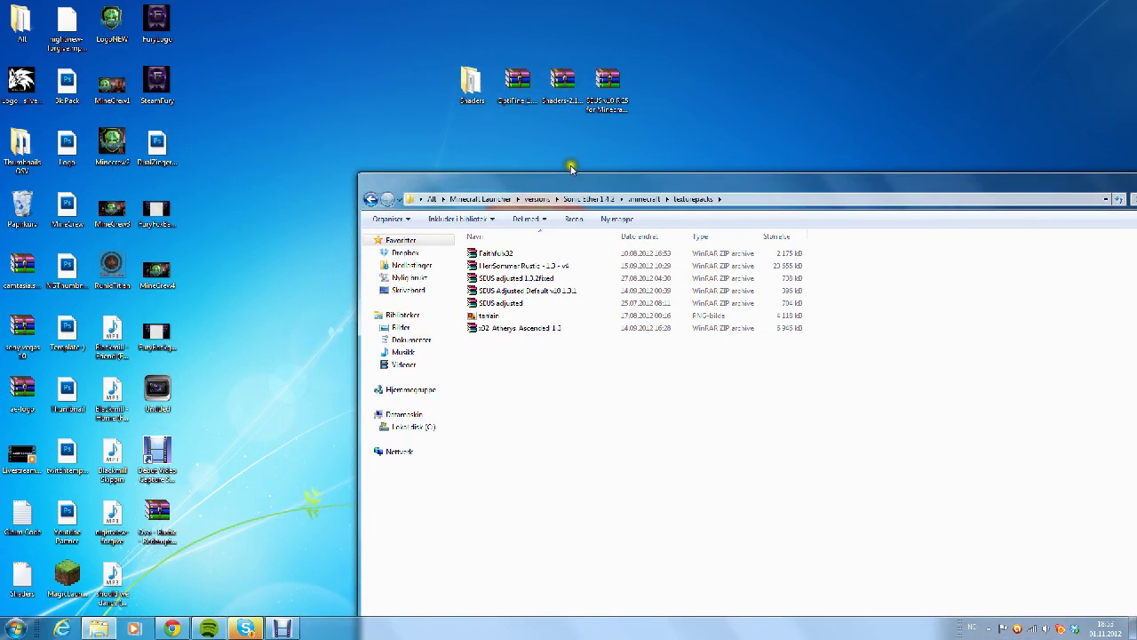
pyautogui.moveTo(572, 169); pyautogui.dragTo(531, 111)
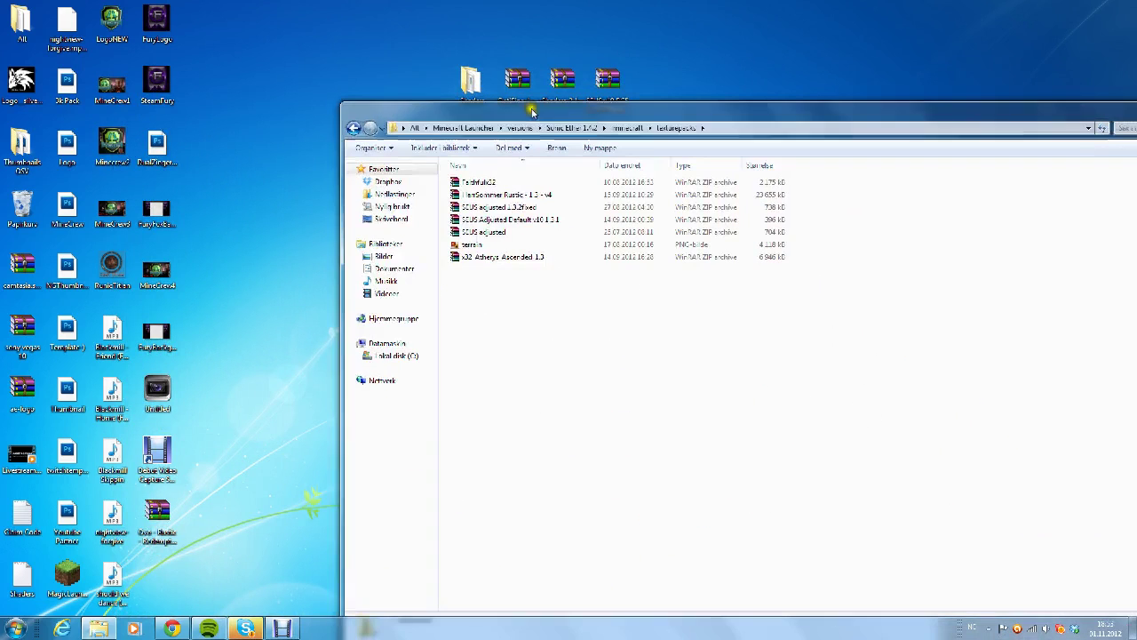
pyautogui.moveTo(157, 513); pyautogui.dragTo(586, 352)
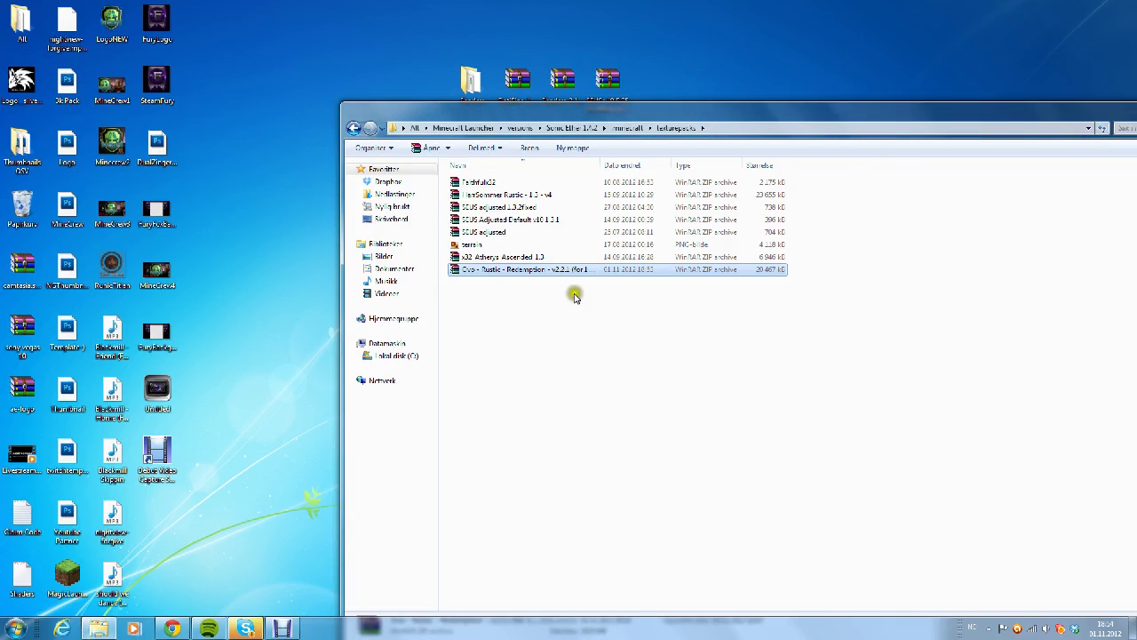
# Open the .minecraft bin folder, and copy all shader files from the Shaders Only folder of the SEUS v10 RC5 archive.
pyautogui.click(352, 127)
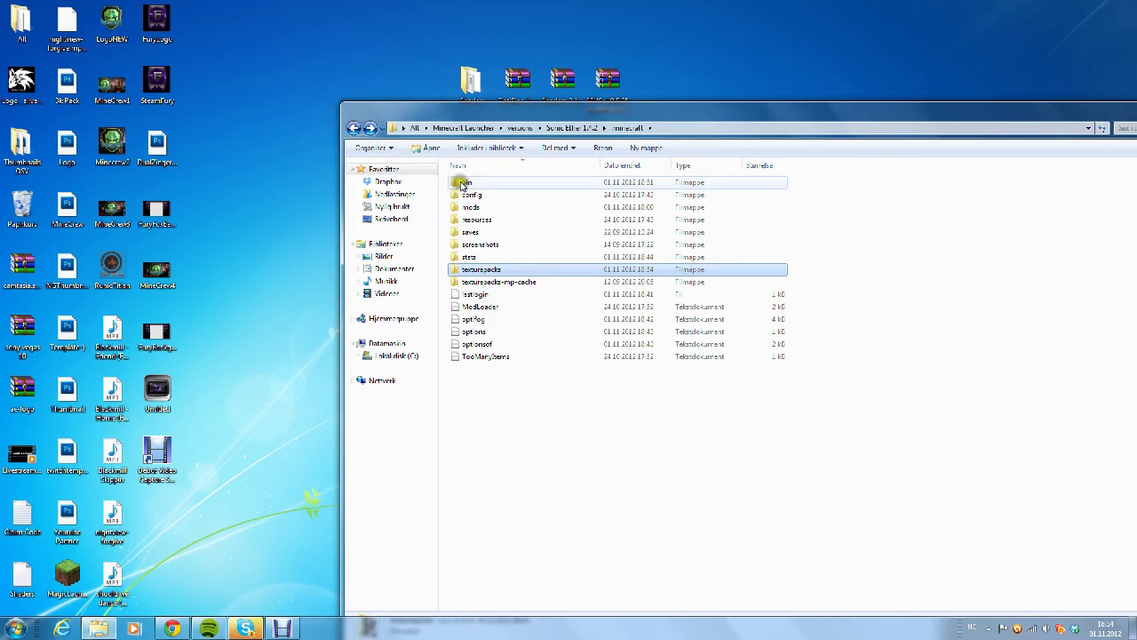
pyautogui.doubleClick(468, 183)
pyautogui.moveTo(521, 112); pyautogui.dragTo(413, 169)
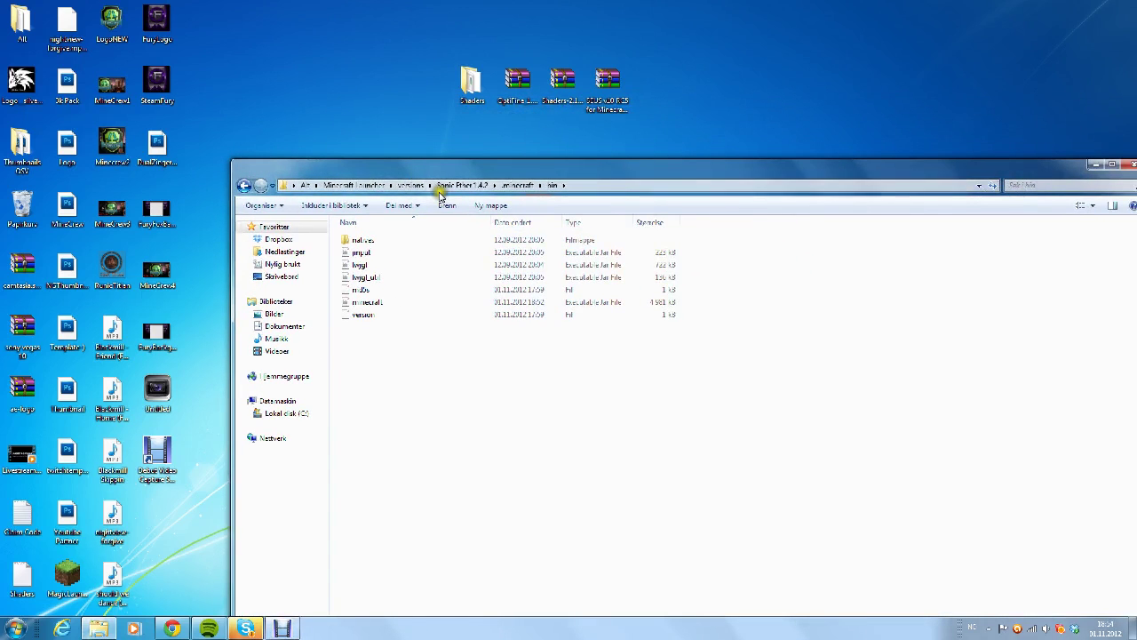
pyautogui.doubleClick(607, 80)
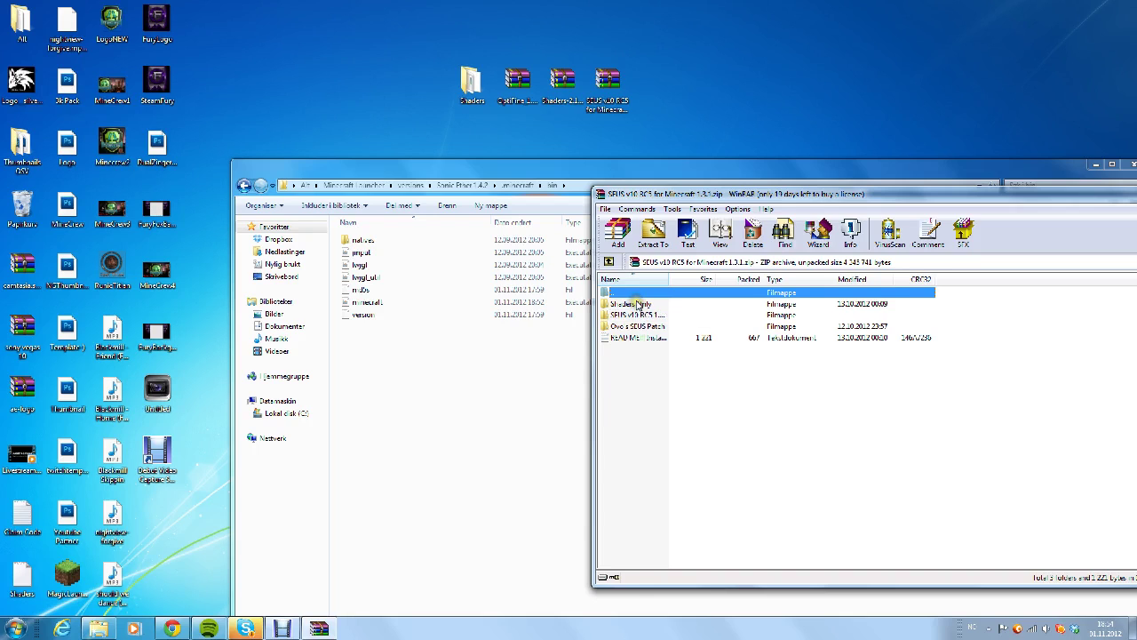
pyautogui.doubleClick(636, 305)
pyautogui.click(636, 305)
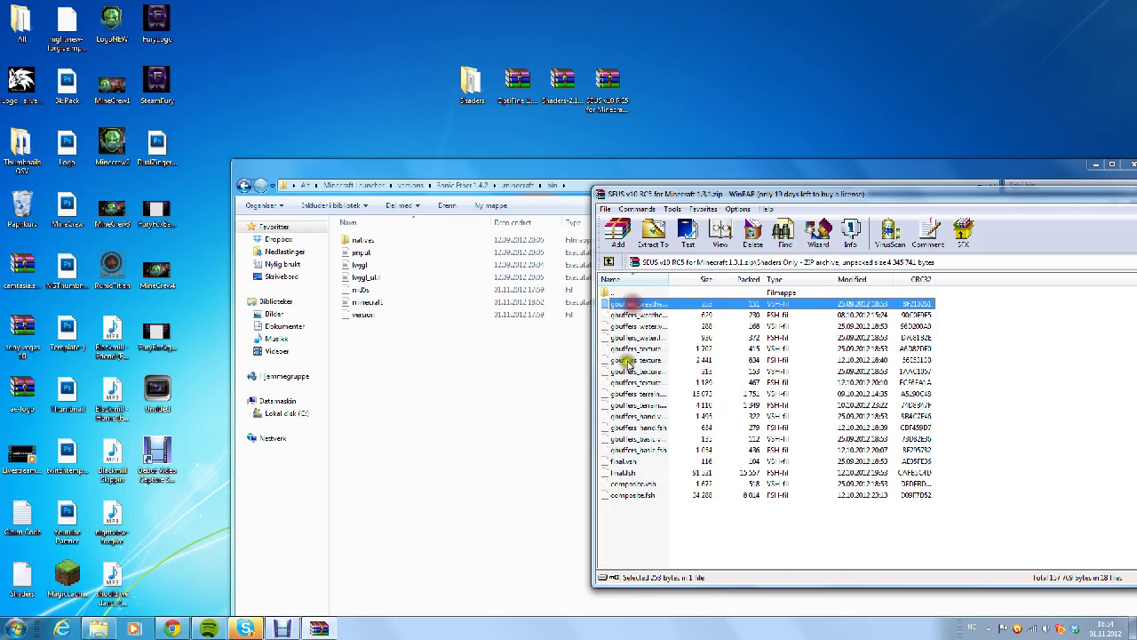
pyautogui.keyDown('shift'); pyautogui.click(634, 496); pyautogui.keyUp('shift')
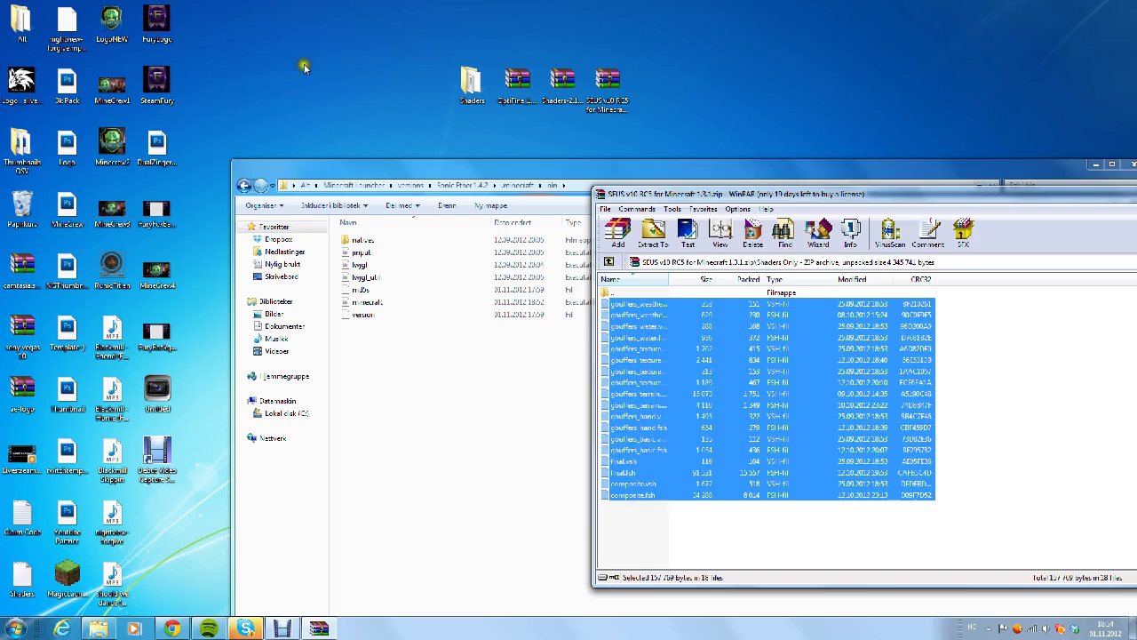
# Open minecraft.jar from the bin folder in WinRAR and delete all files inside its shaders folder.
pyautogui.click(394, 357)
pyautogui.rightClick(382, 306)
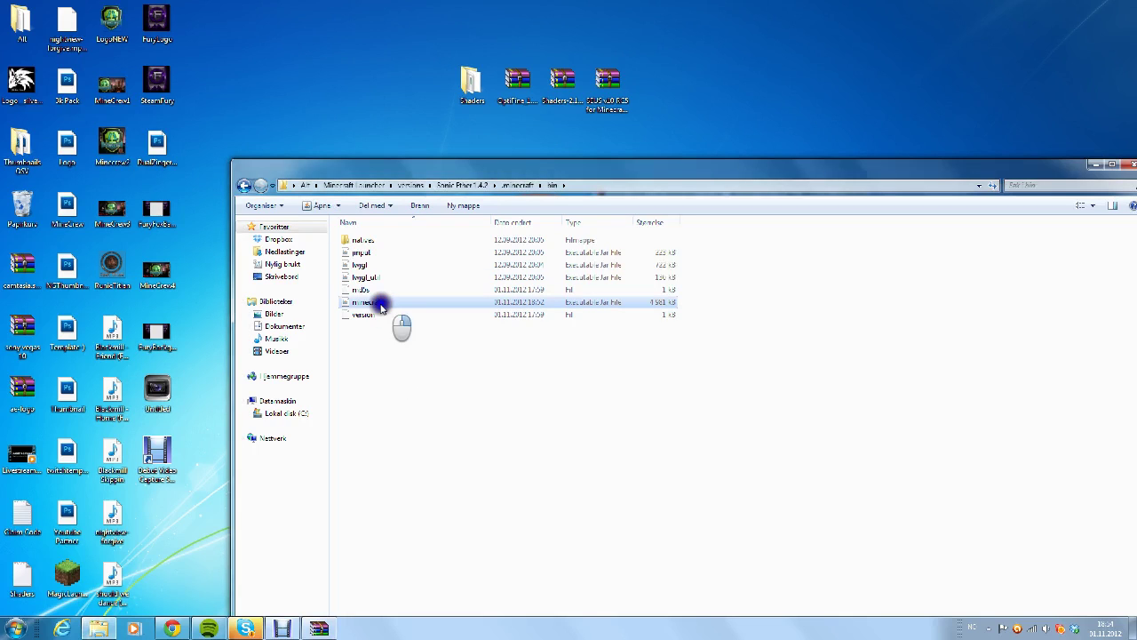
pyautogui.moveTo(417, 337)
pyautogui.click(566, 354)
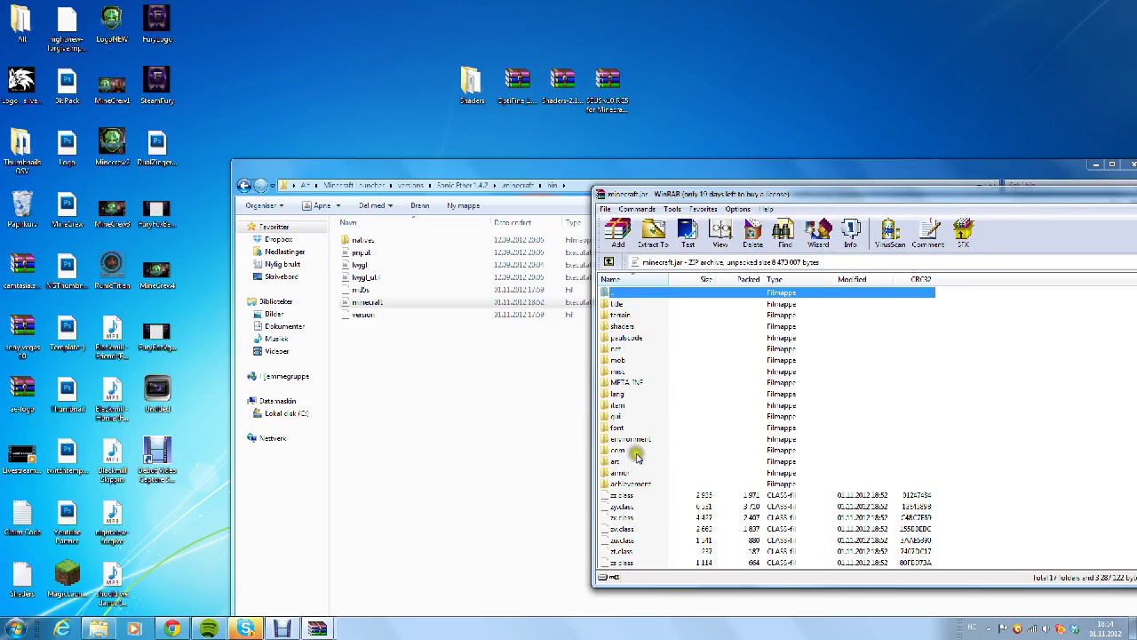
pyautogui.doubleClick(622, 326)
pyautogui.click(622, 305)
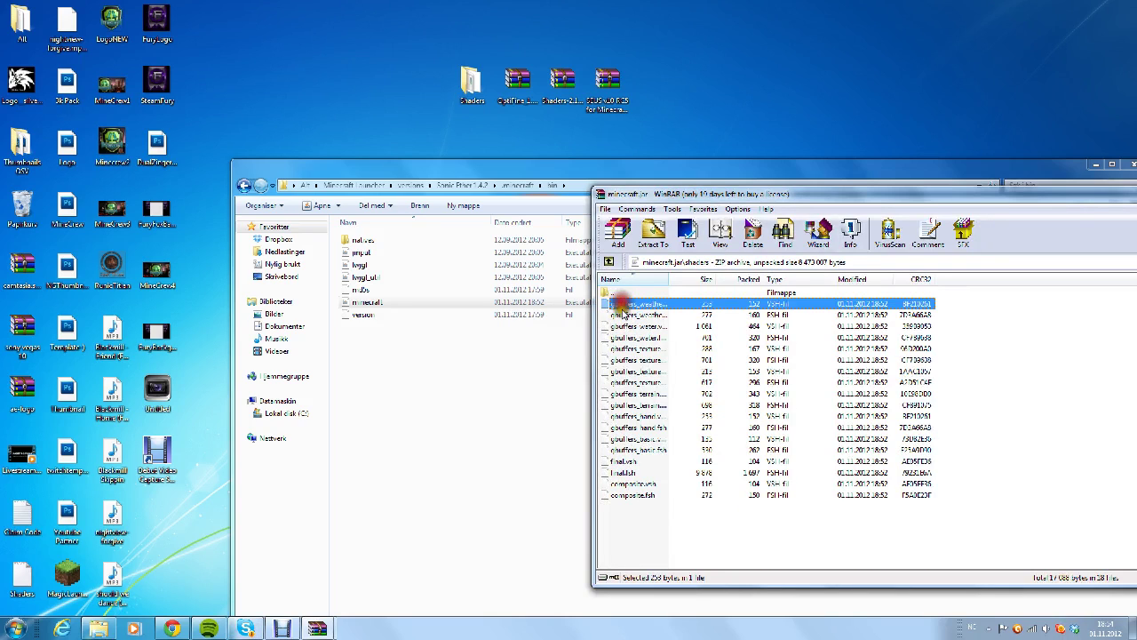
pyautogui.keyDown('shift'); pyautogui.click(634, 496); pyautogui.keyUp('shift')
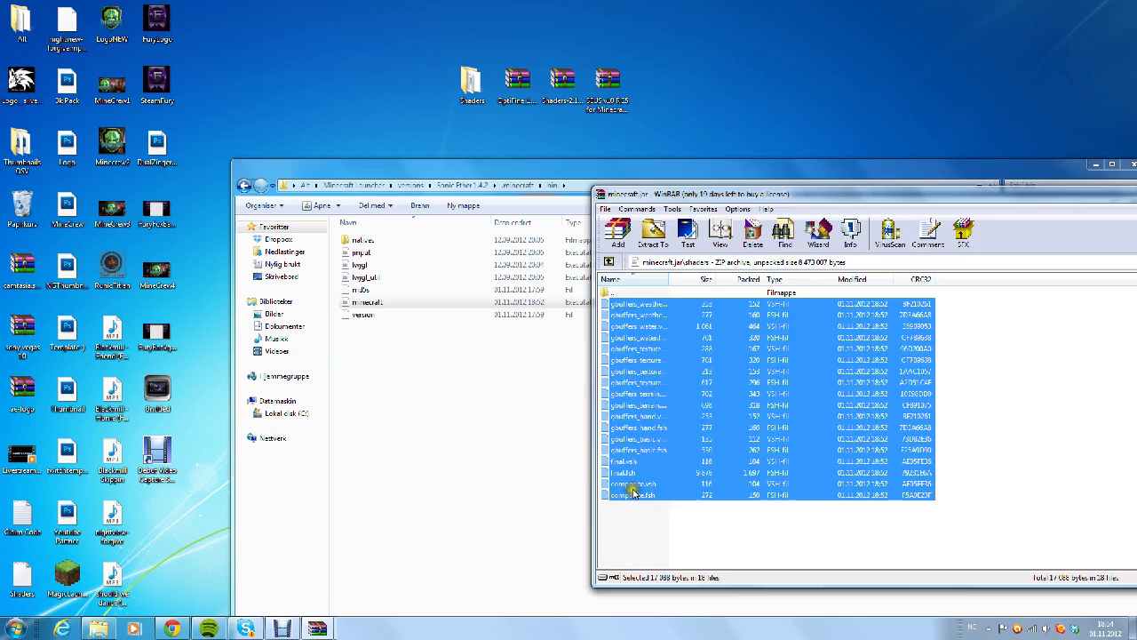
pyautogui.press('Delete')
pyautogui.click(580, 354)
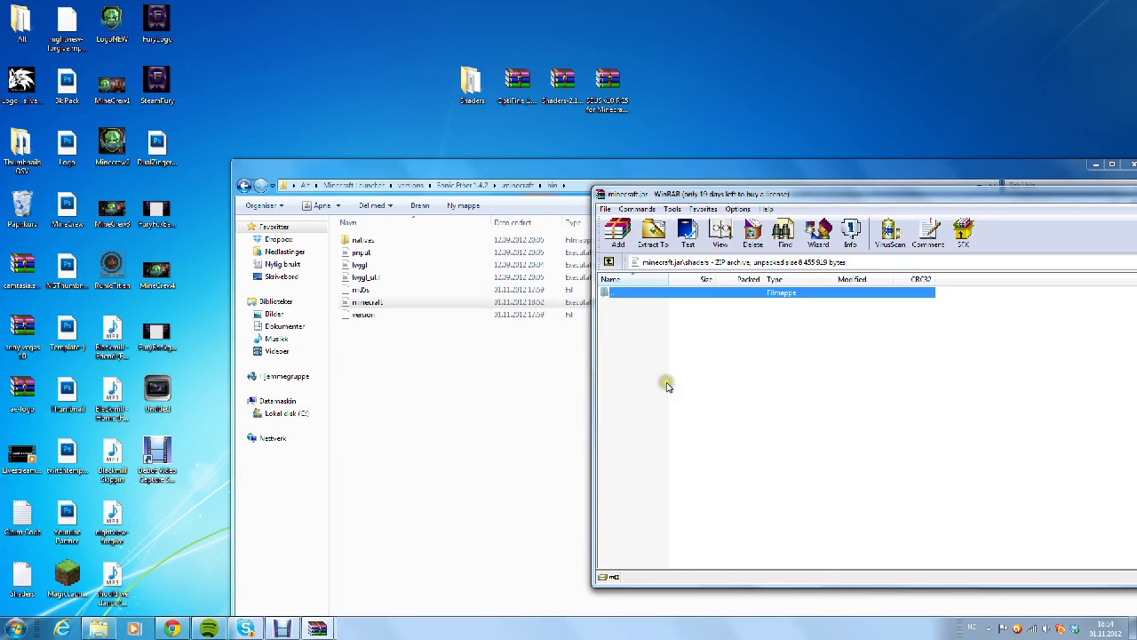
# Paste the SEUS shader files into minecraft.jar's shaders folder, then close both archives and minimize the bin folder.
pyautogui.click(668, 384)
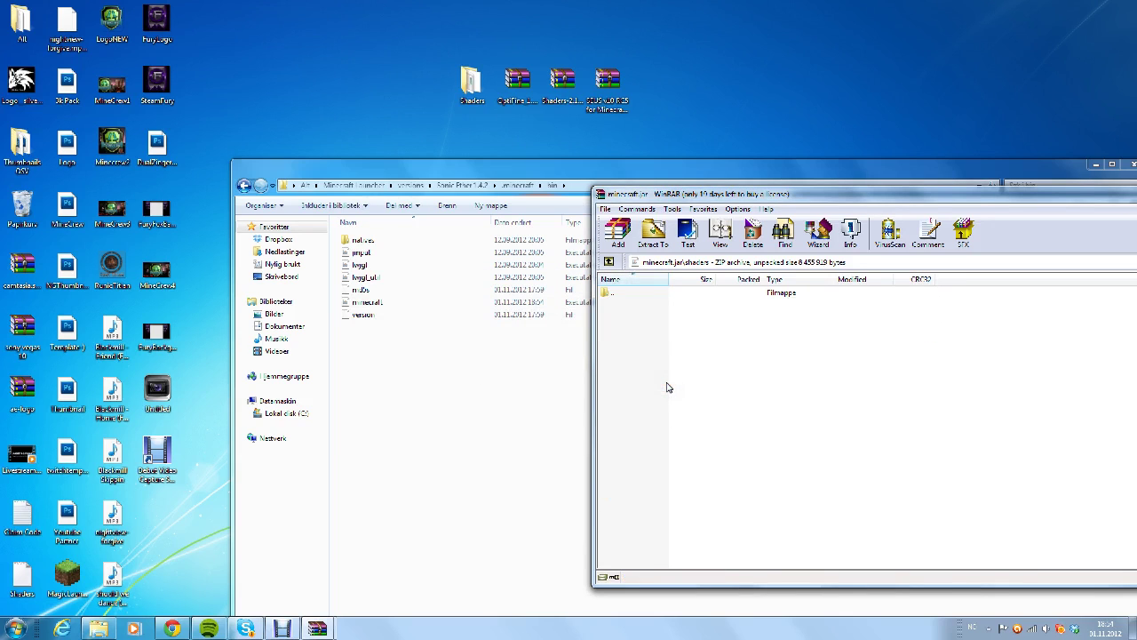
pyautogui.hotkey('ctrl', 'v')
pyautogui.click(1011, 492)
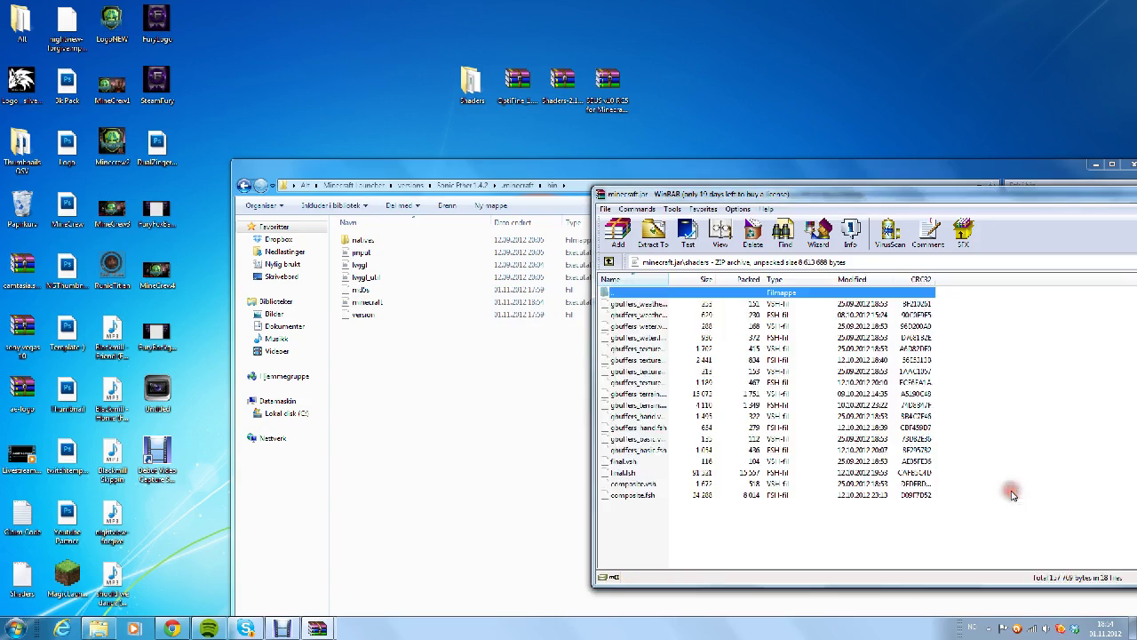
pyautogui.doubleClick(920, 189)
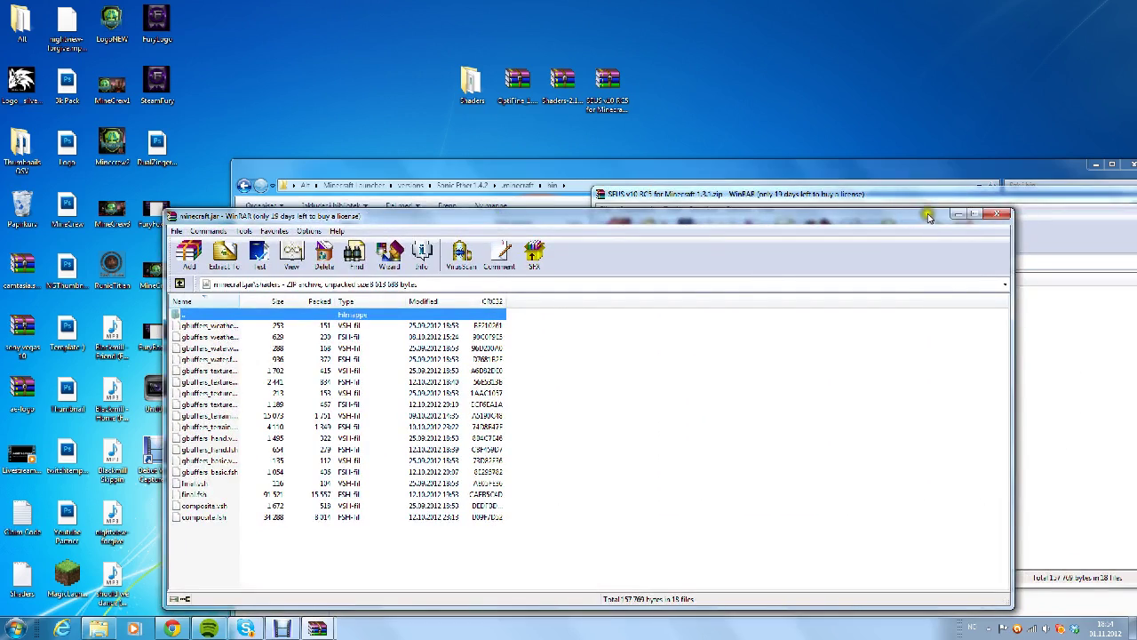
pyautogui.click(995, 214)
pyautogui.moveTo(1091, 187); pyautogui.dragTo(795, 174)
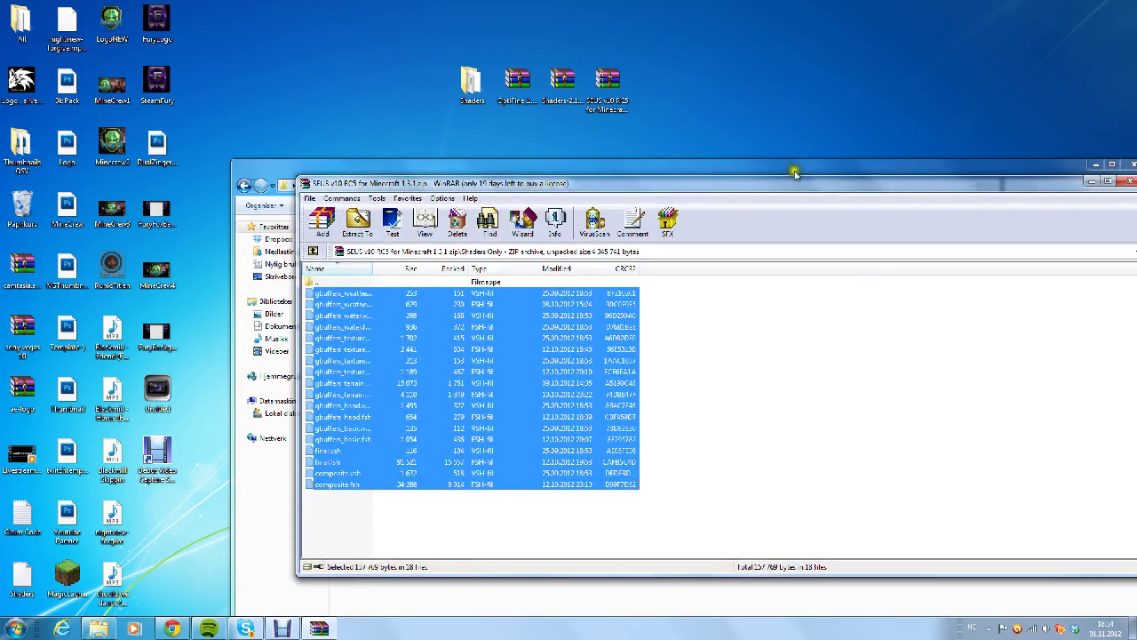
pyautogui.click(1131, 183)
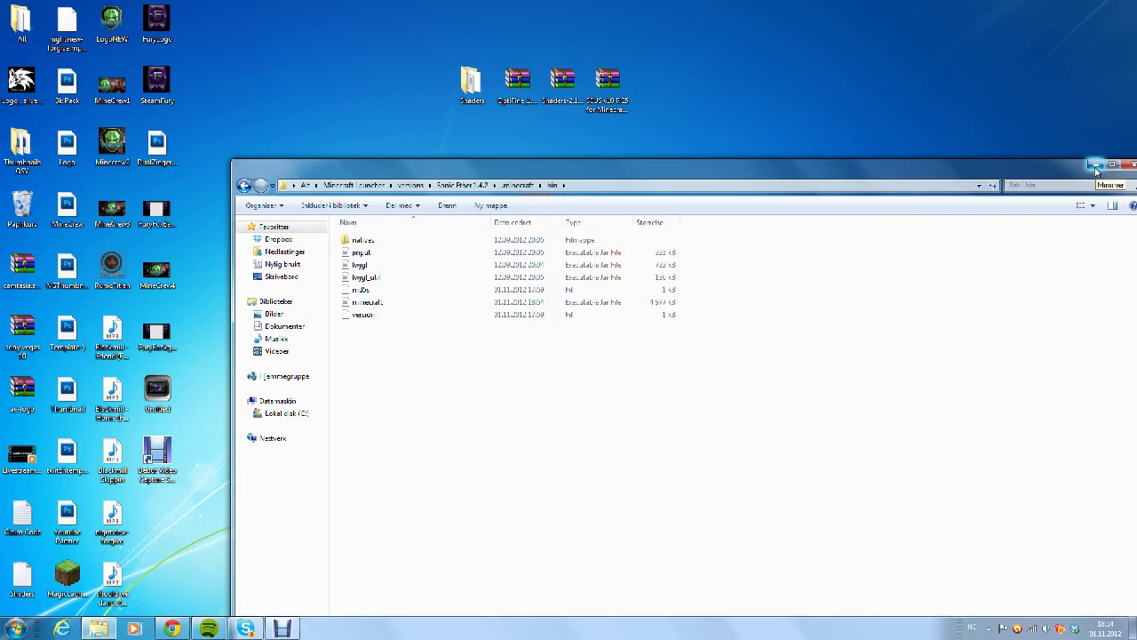
pyautogui.click(1093, 164)
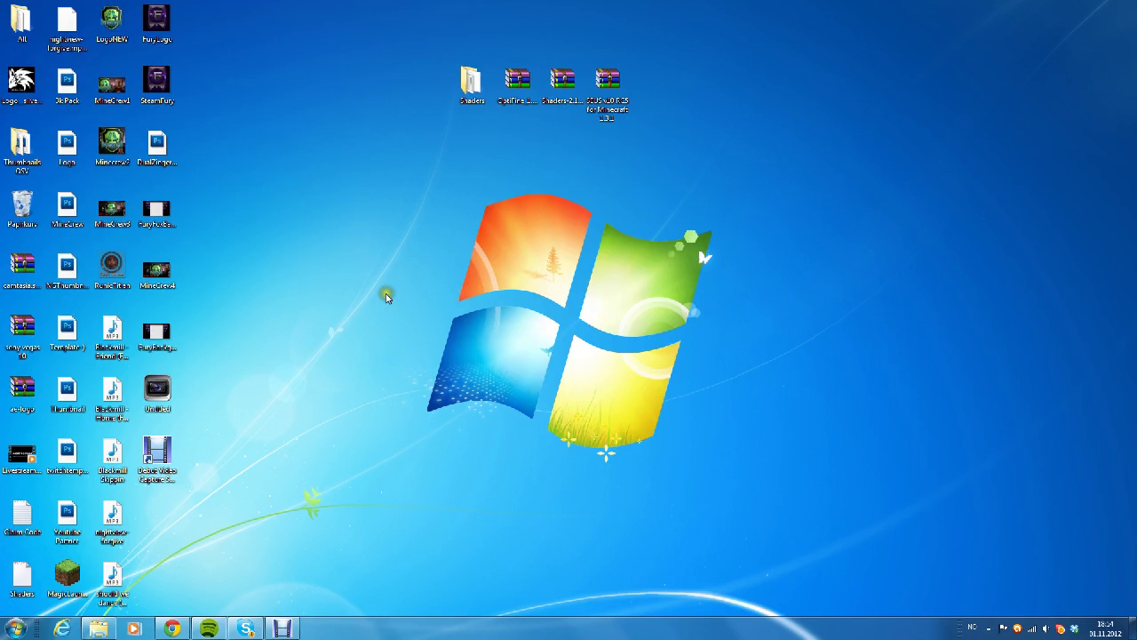
# Start the Minecraft multi-version launcher, enter the game with the Sonic Ether 1.4.2 version and maximize its window.
pyautogui.click(15, 628)
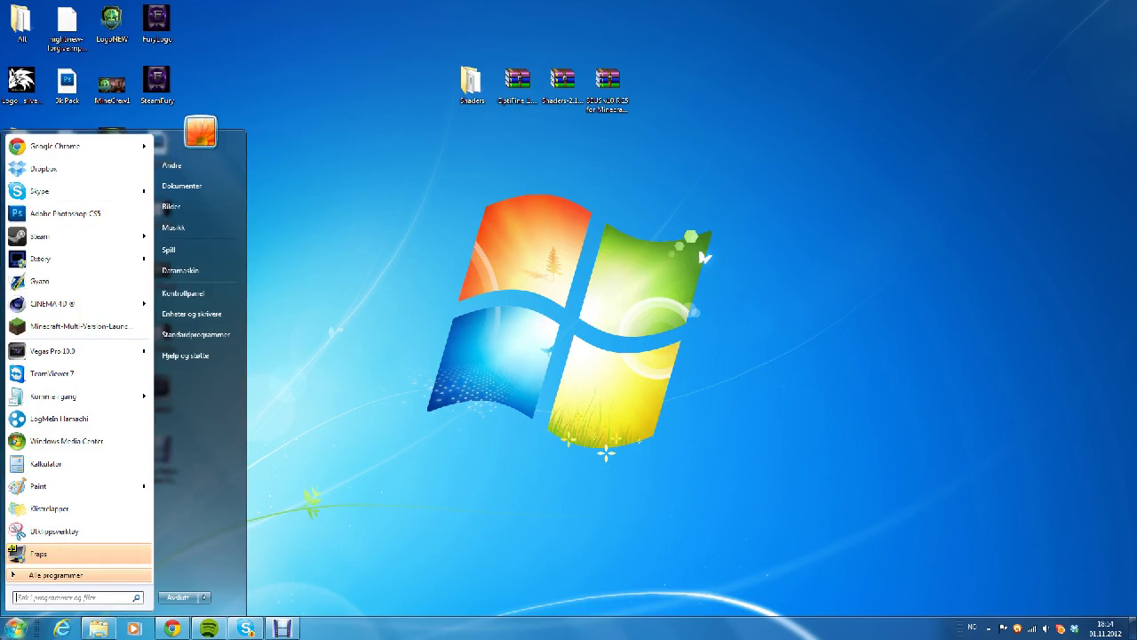
pyautogui.click(58, 328)
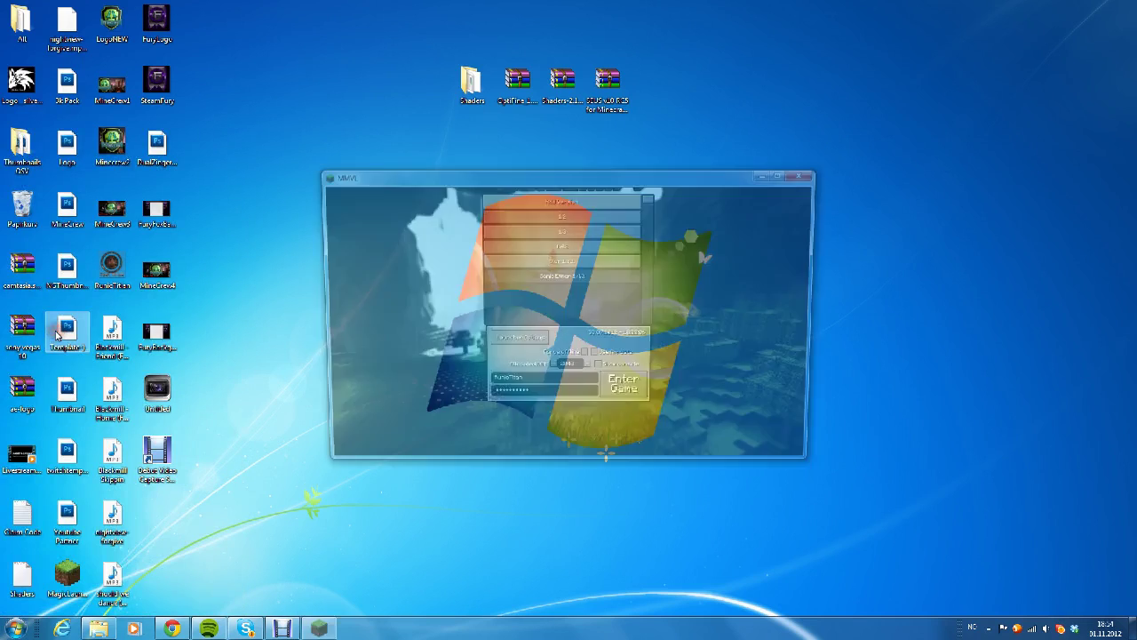
pyautogui.click(631, 391)
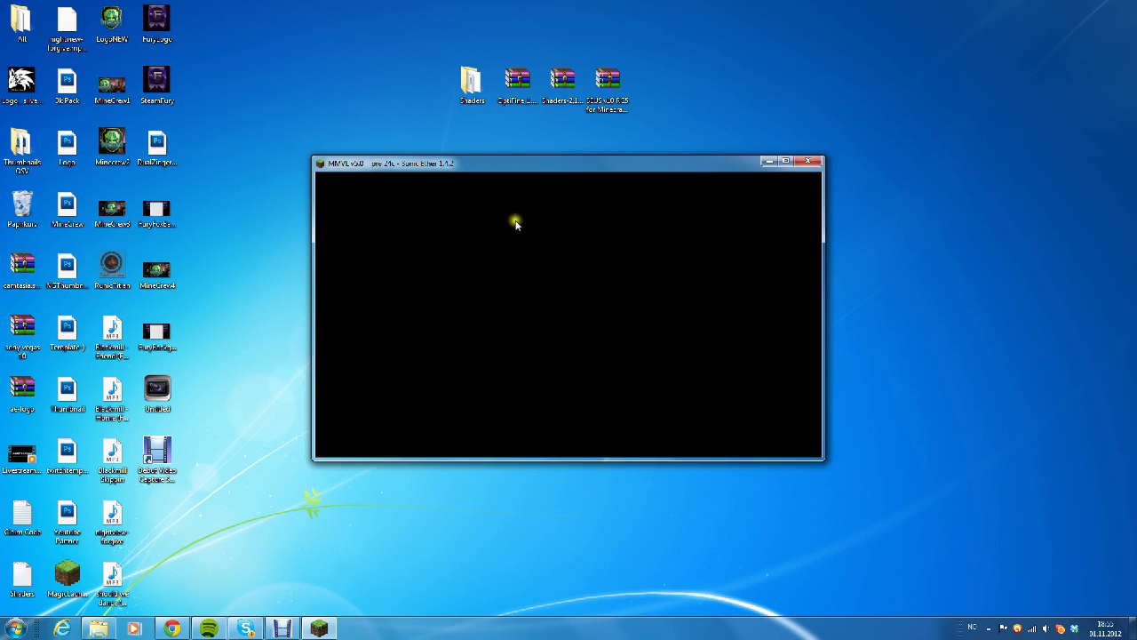
pyautogui.click(785, 162)
# Select the Ovo - Rustic - Redemption - v2.2.1 (for 1.4.2).zip texture pack and return to the title screen.
pyautogui.click(486, 286)
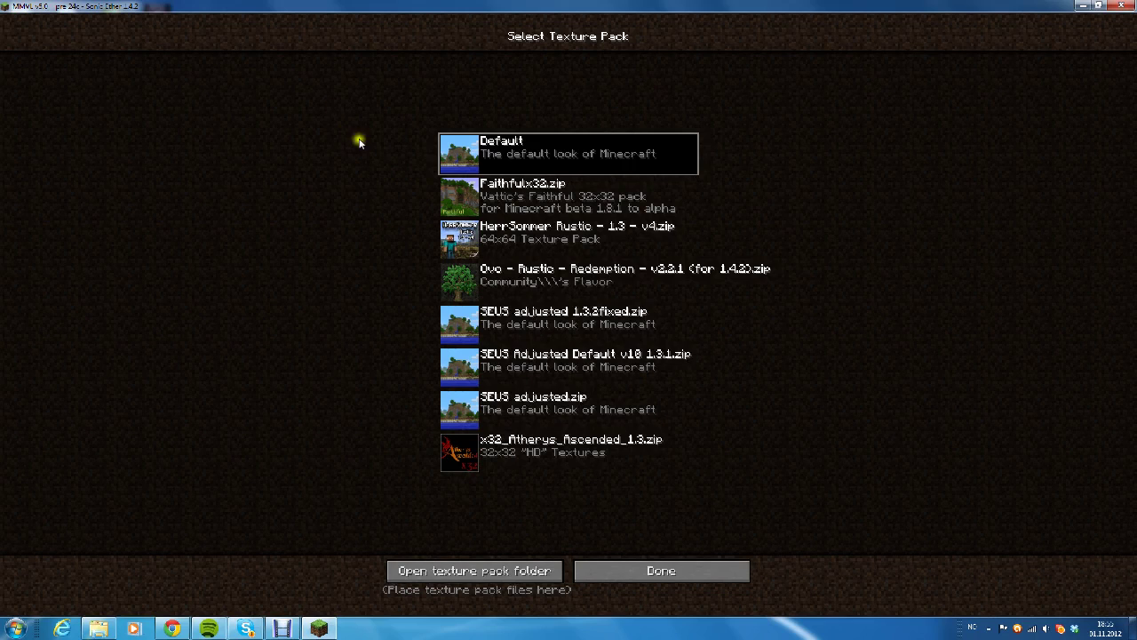
pyautogui.click(511, 289)
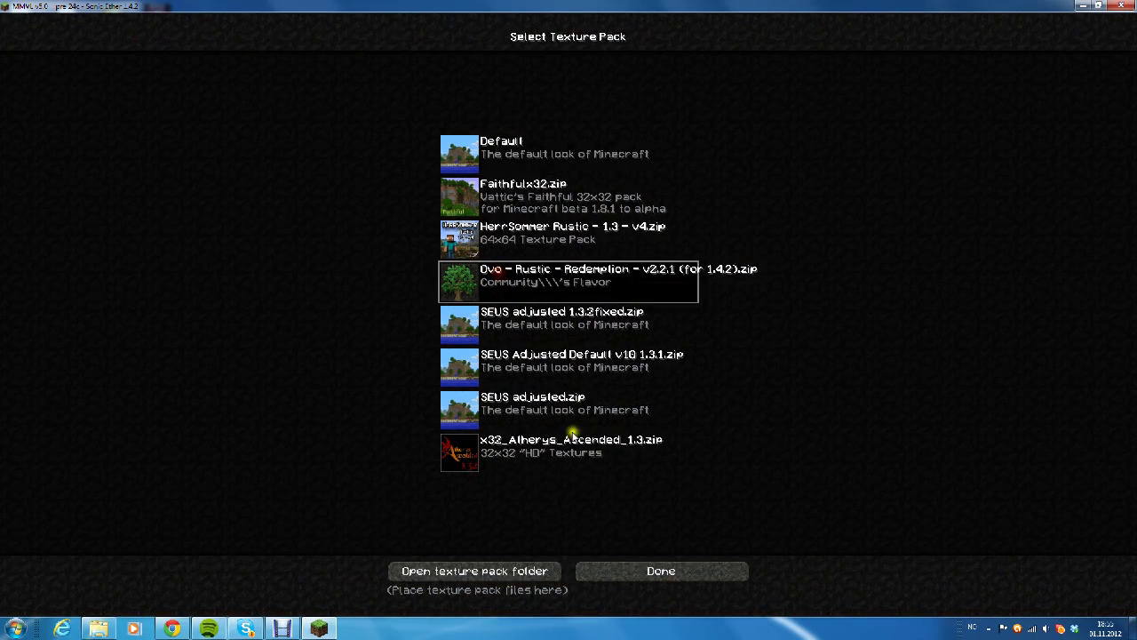
pyautogui.click(626, 576)
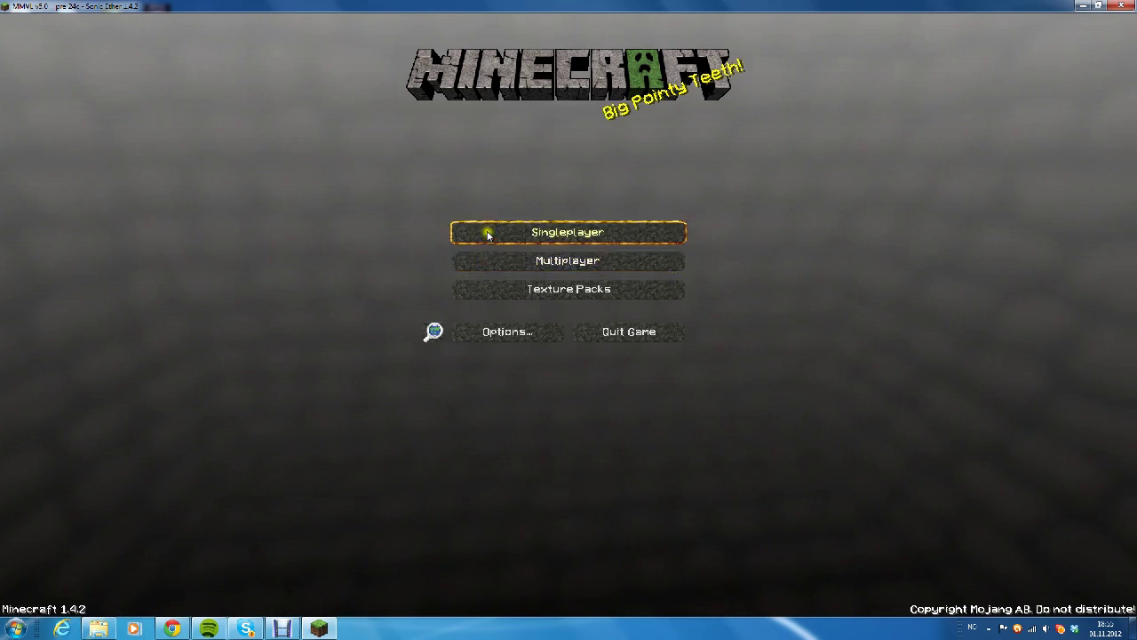
# Load the most recently played singleplayer creative world and briefly check the debug information overlay.
pyautogui.click(465, 228)
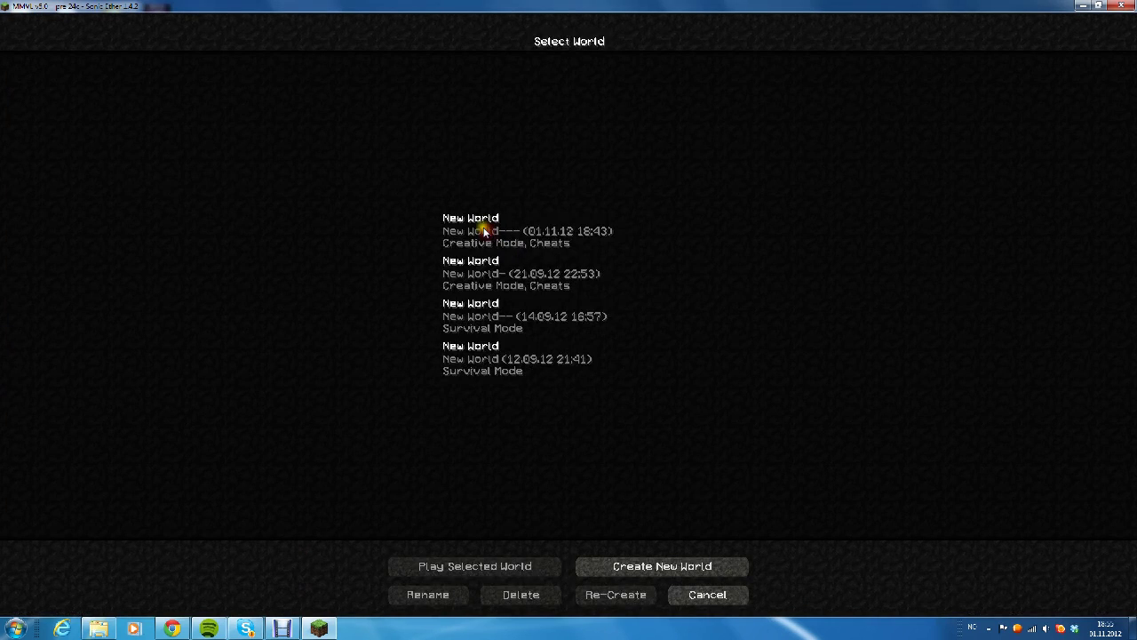
pyautogui.click(481, 228)
pyautogui.click(495, 560)
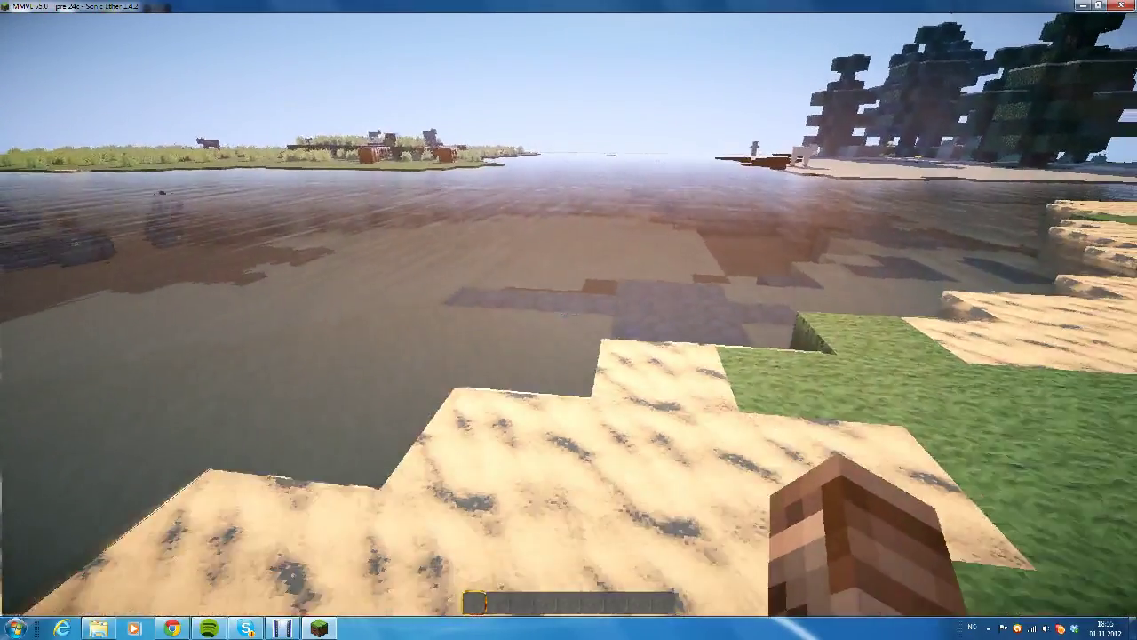
pyautogui.press('F3')
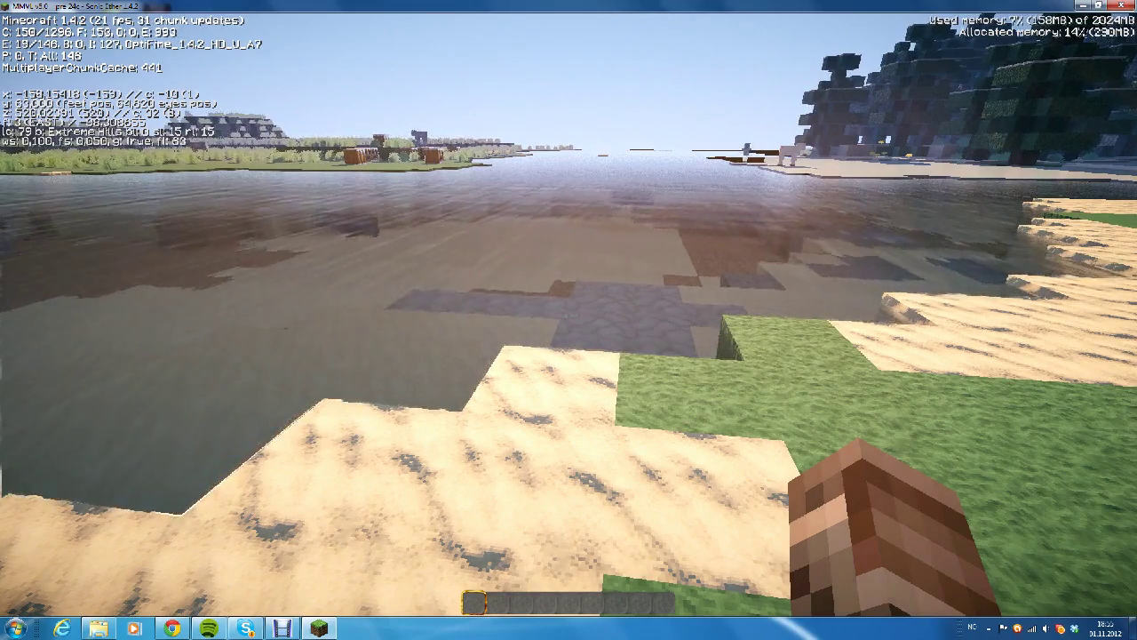
pyautogui.press('F3')
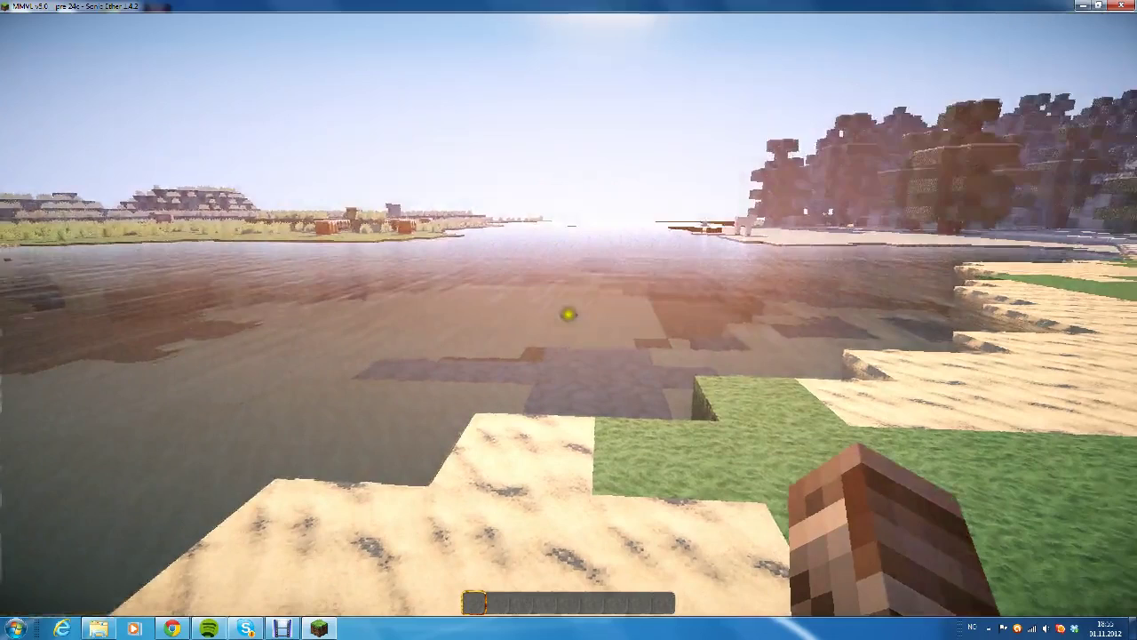
# Pause the game and open the video settings from the game options.
pyautogui.press('Escape')
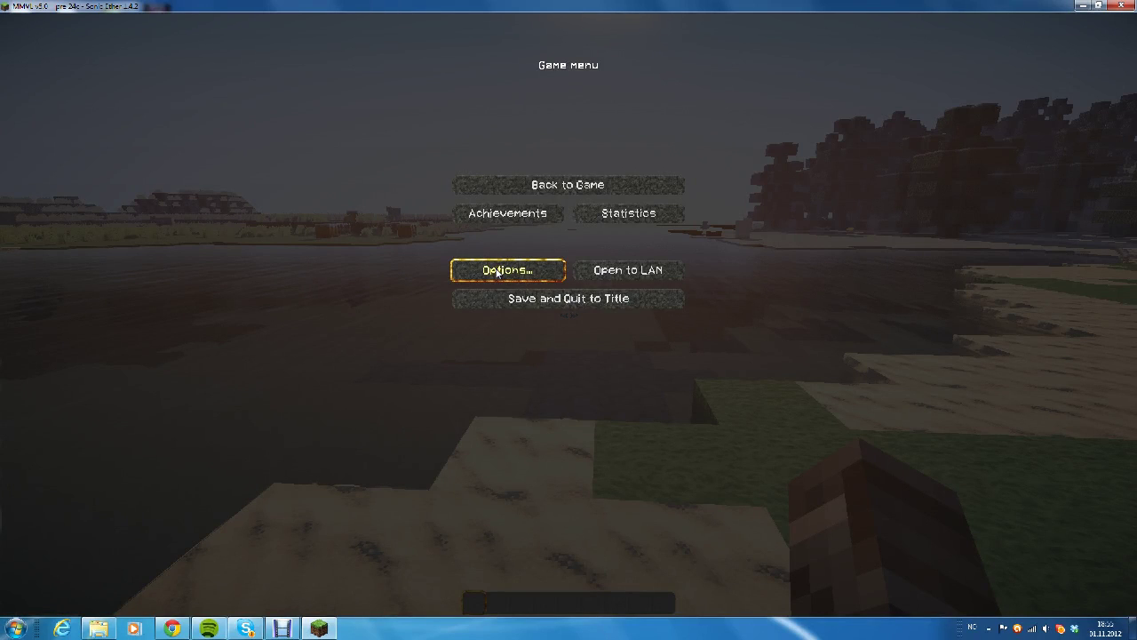
pyautogui.click(485, 268)
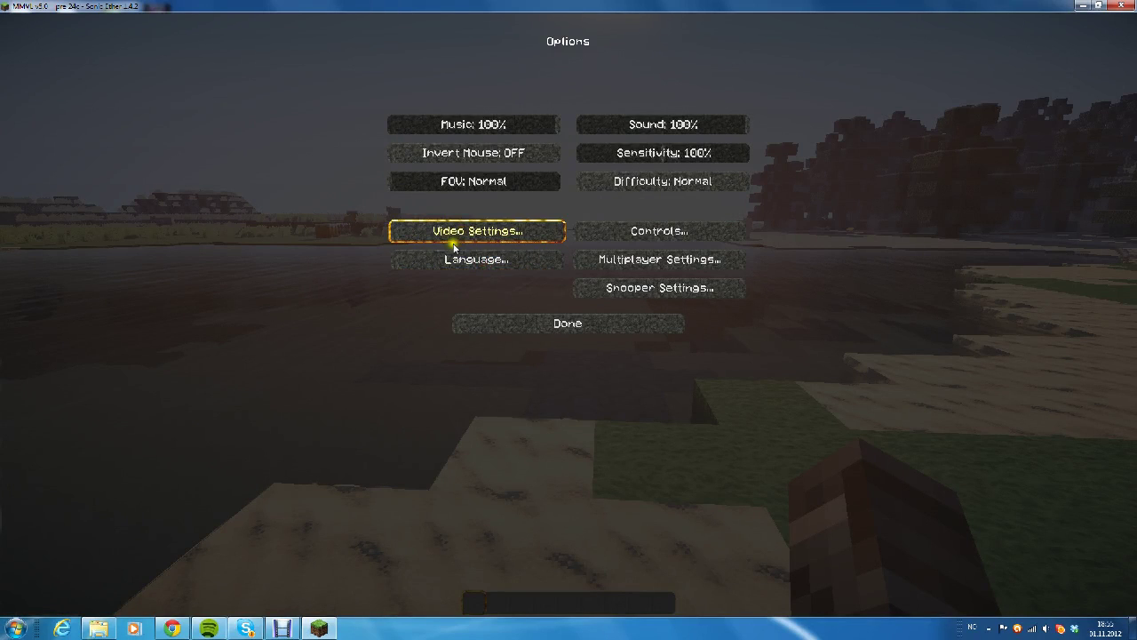
pyautogui.click(455, 231)
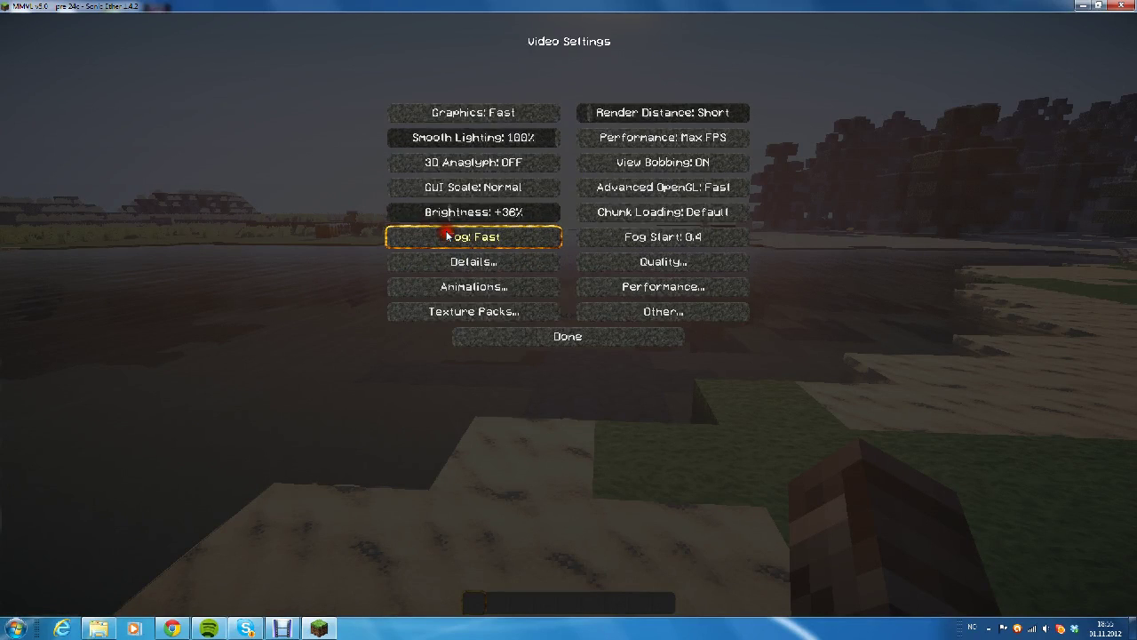
# Cycle the Chunk Loading option through its modes and back to Default.
pyautogui.click(686, 213)
pyautogui.click(673, 214)
pyautogui.click(672, 214)
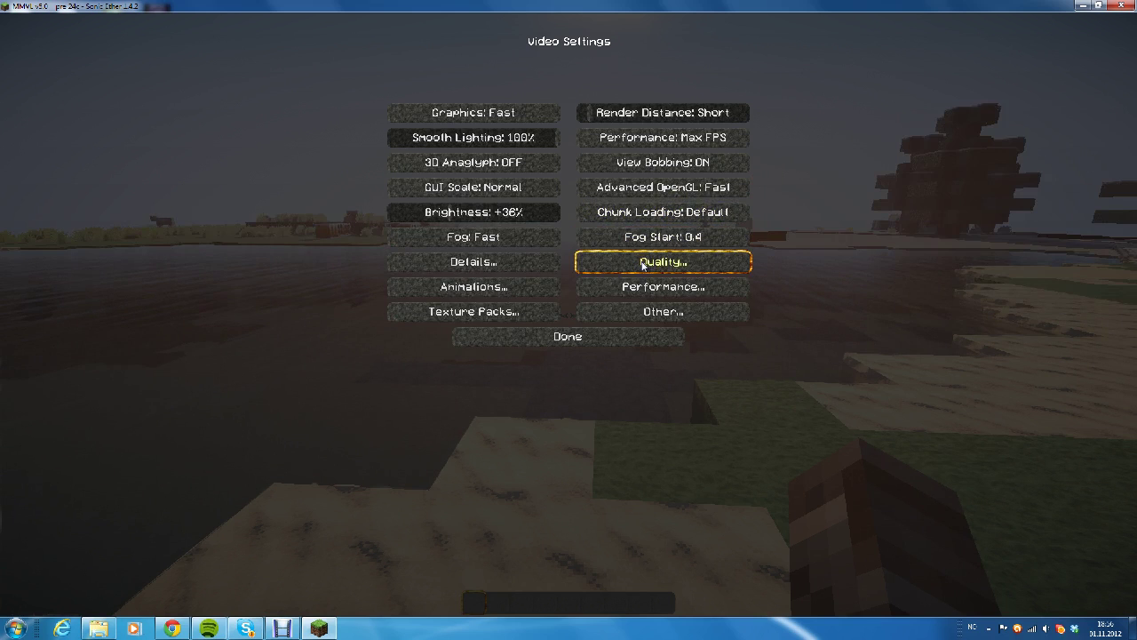
# Set Better Grass to Fancy in the quality settings, then leave the options and return to the game.
pyautogui.click(645, 262)
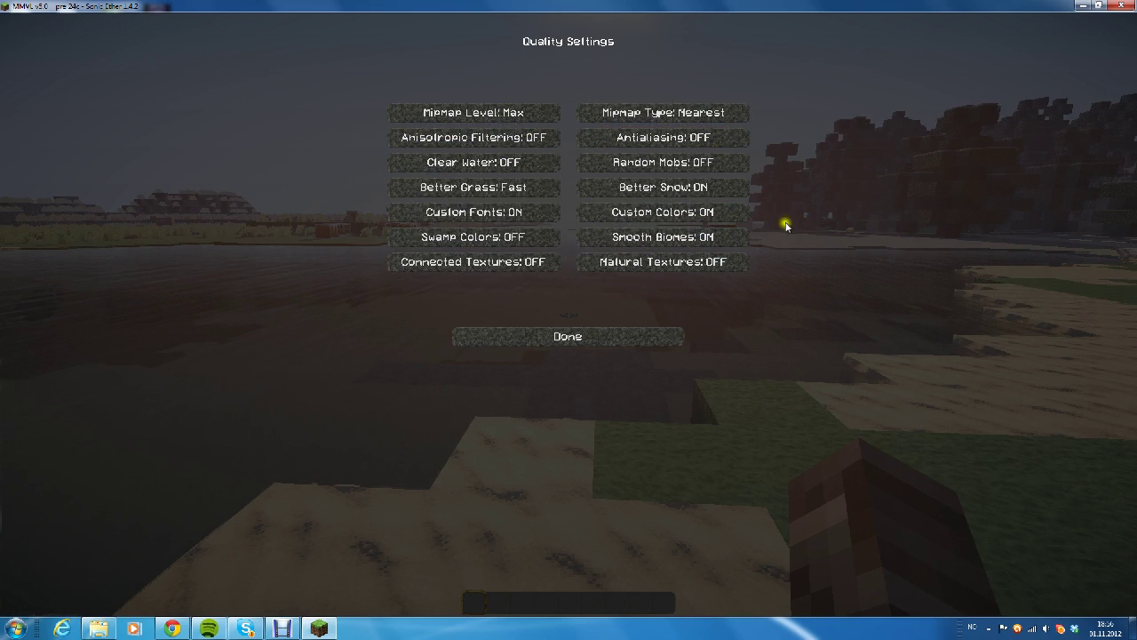
pyautogui.moveTo(690, 215)
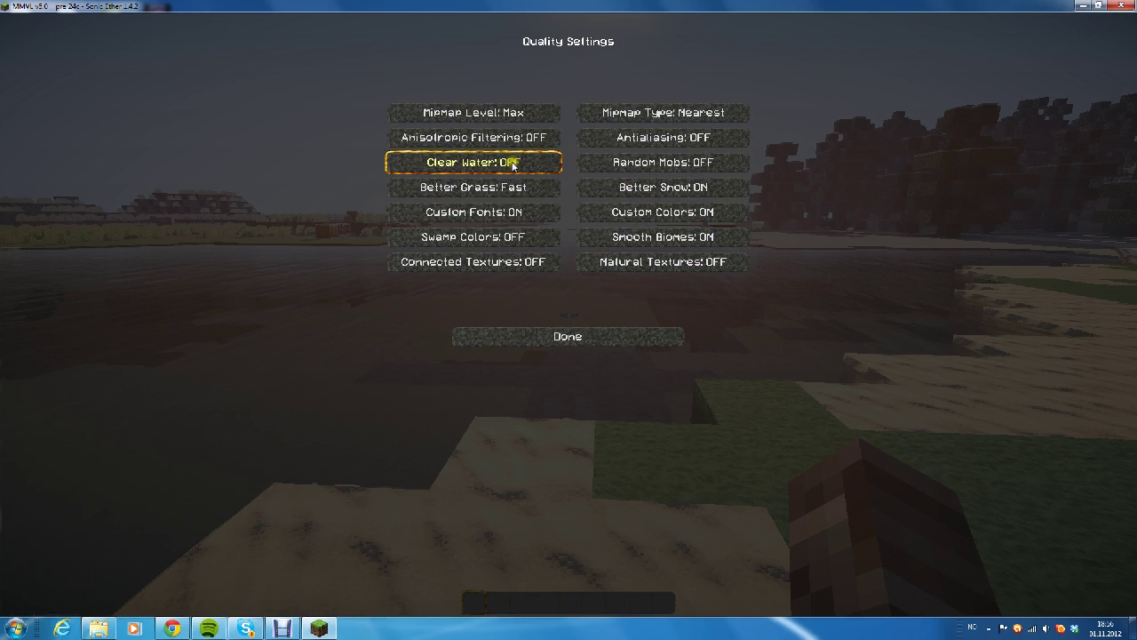
pyautogui.click(475, 197)
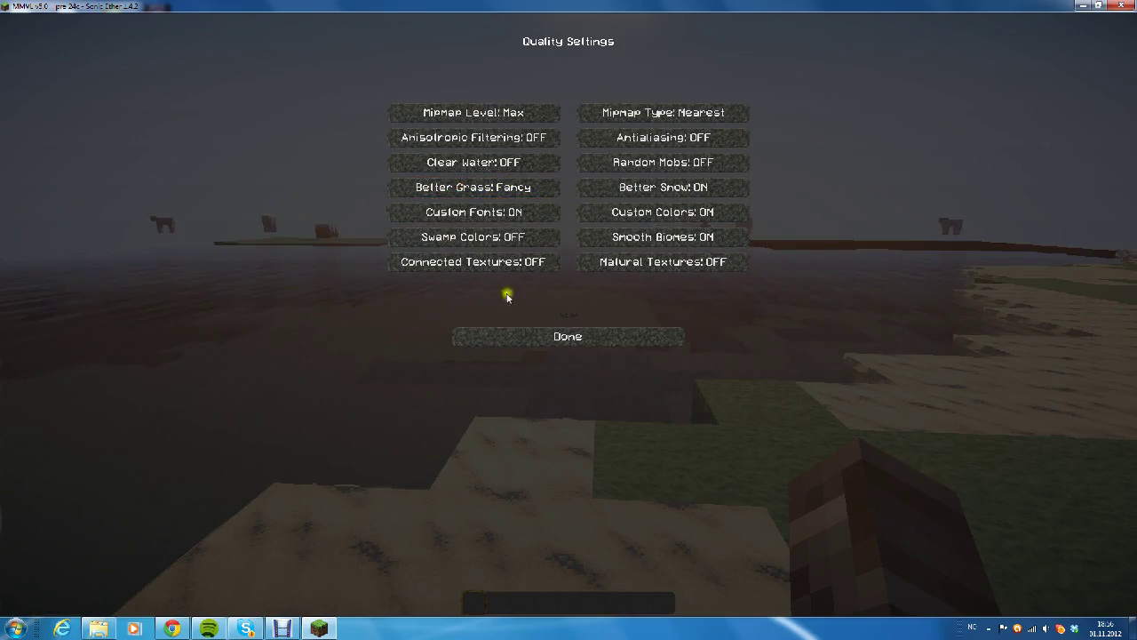
pyautogui.click(525, 344)
pyautogui.click(523, 339)
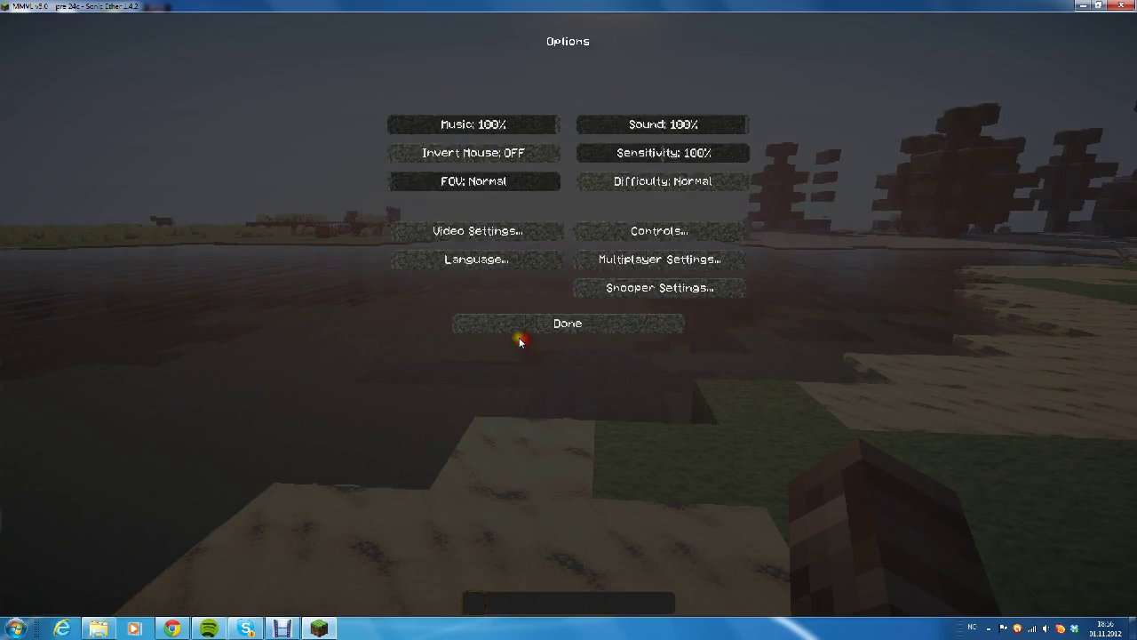
pyautogui.click(522, 325)
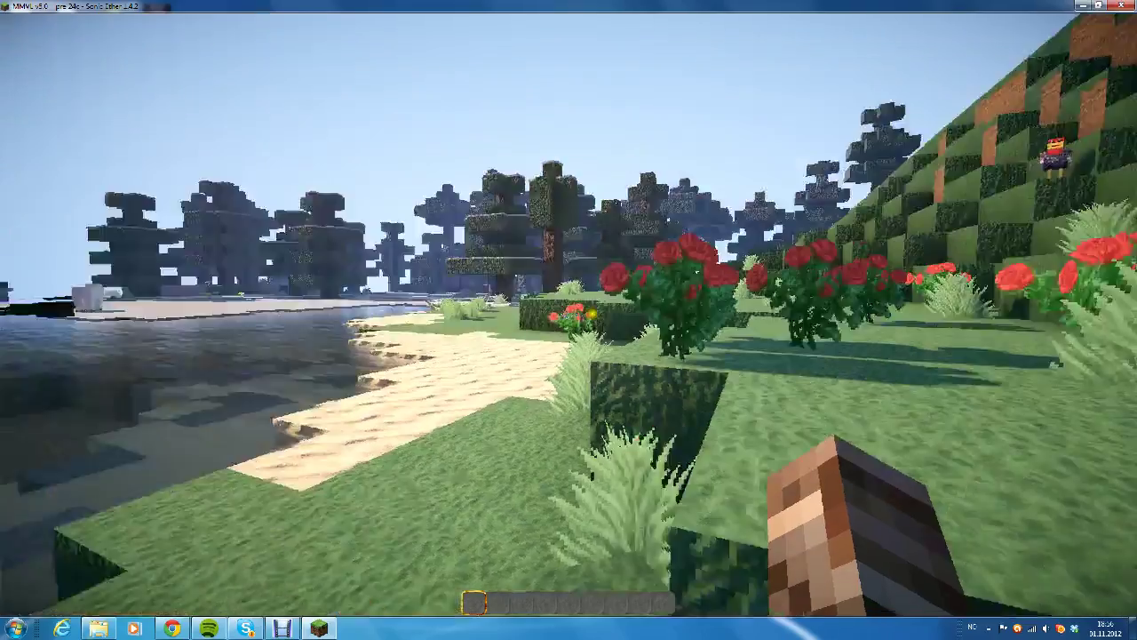